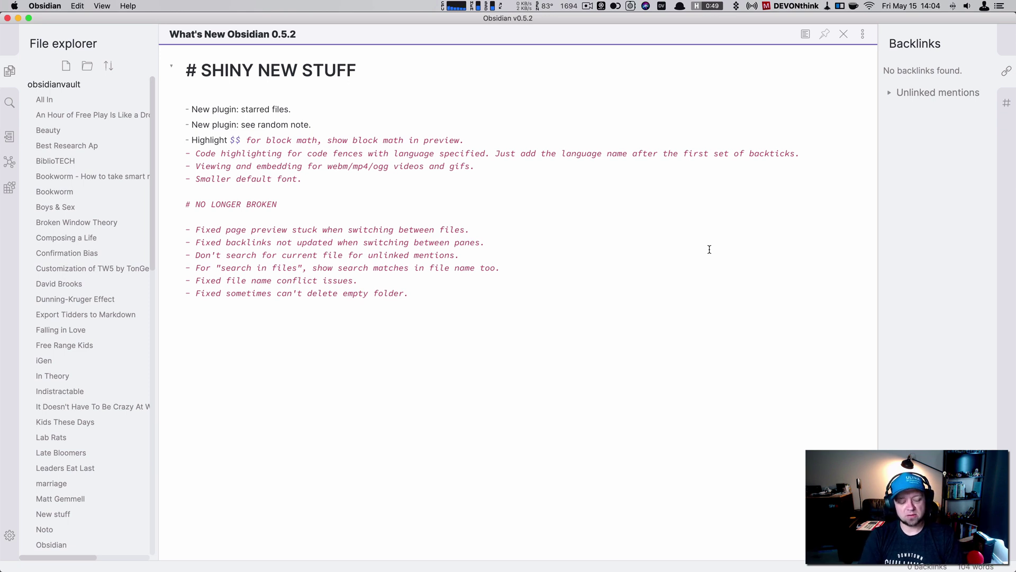
- Split the workspace so a second pane sits beside the release notes, closing an extra bottom pane
key("super+backslash")
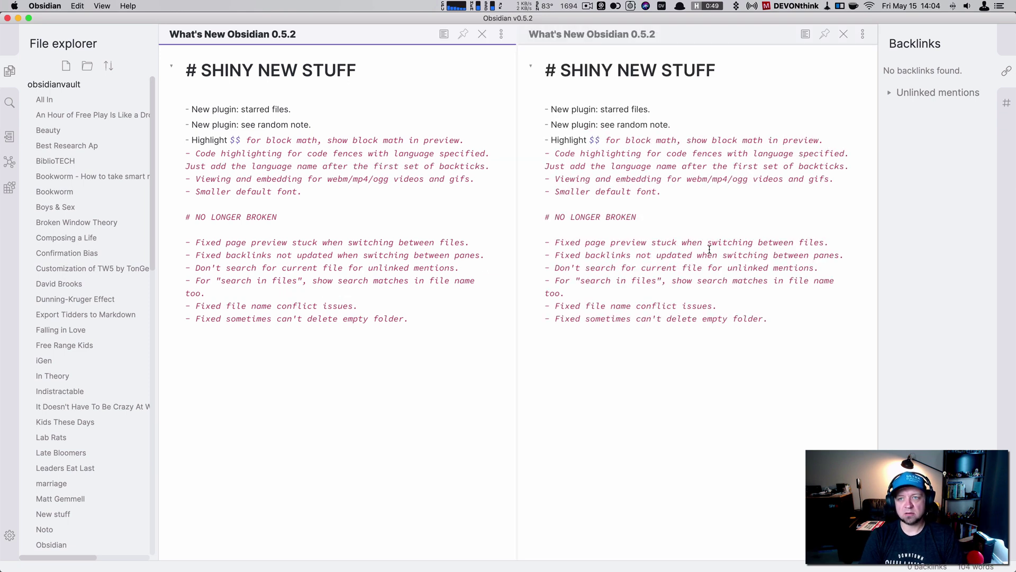
left_click(859, 34)
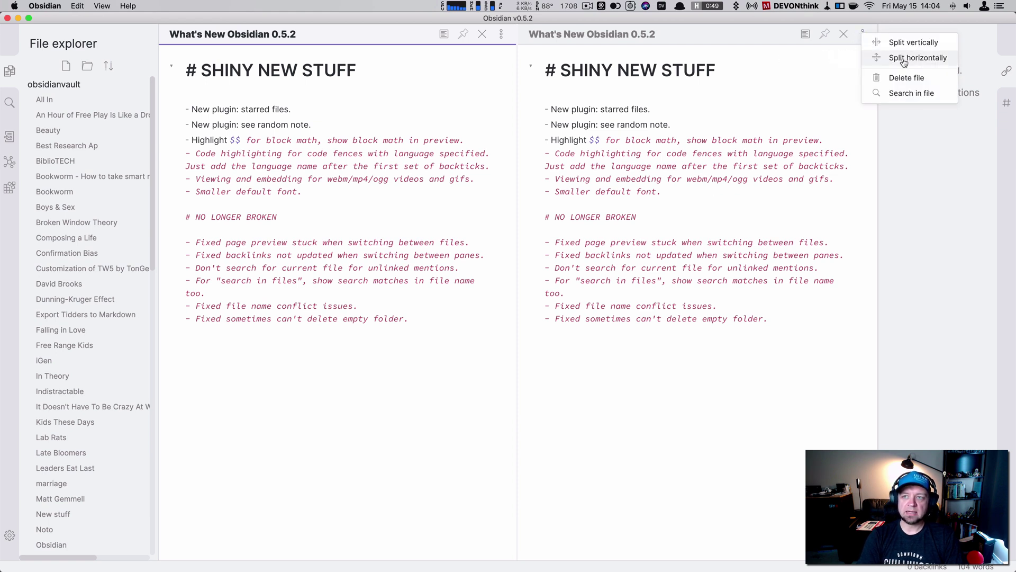
left_click(904, 59)
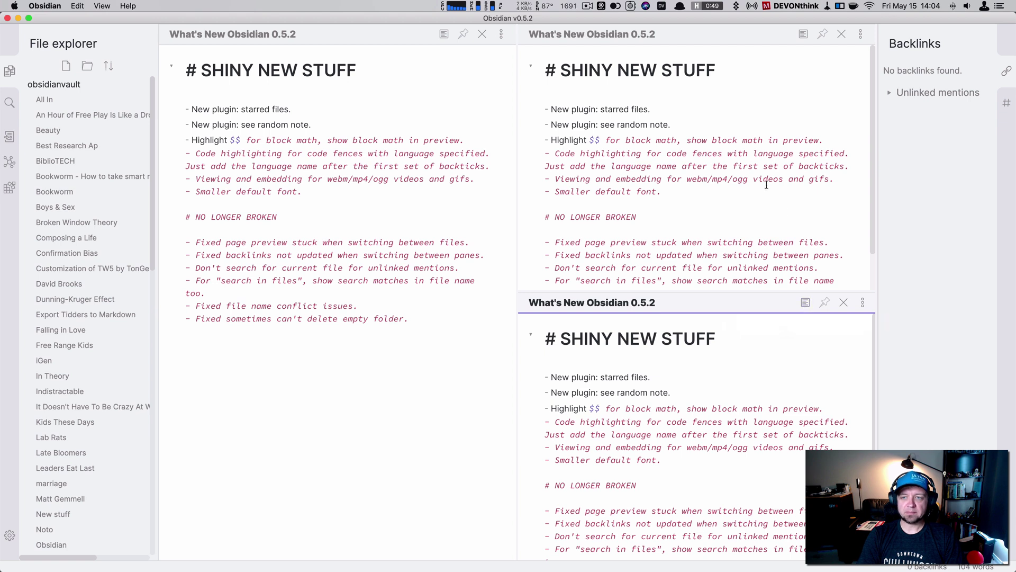
left_click(844, 302)
left_click(786, 205)
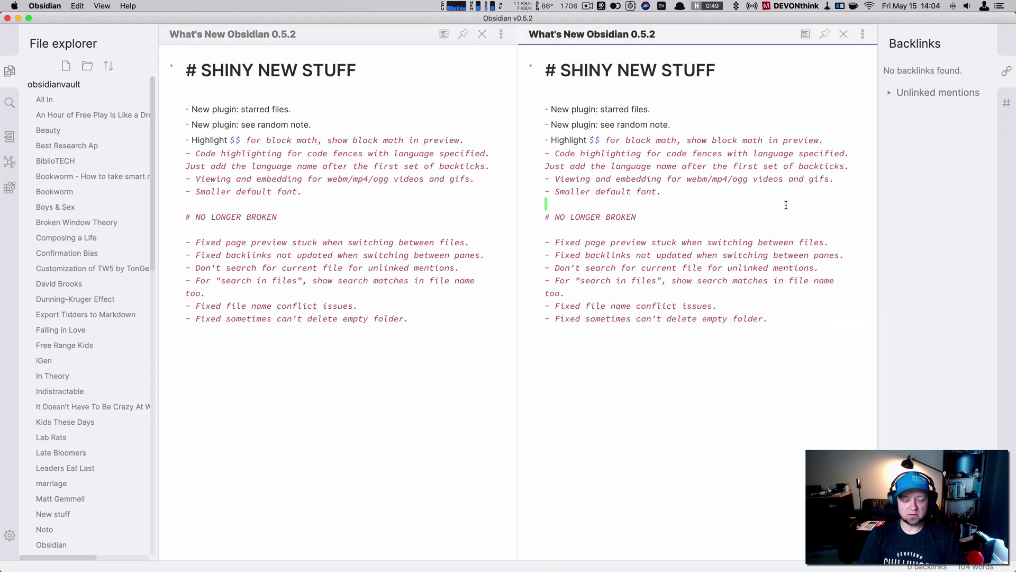
- Create a new note and split it into two stacked Untitled panes
key("super+n")
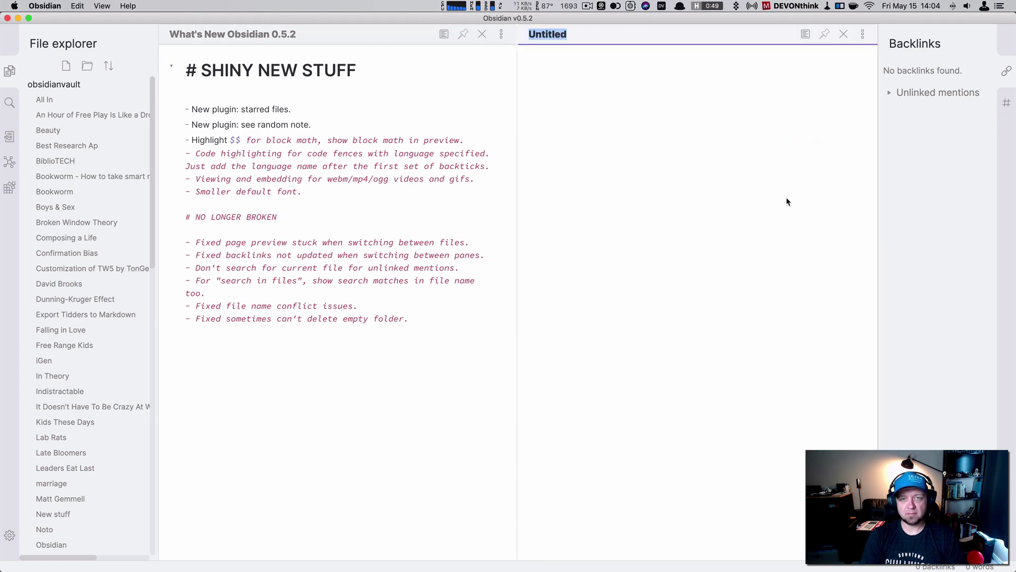
type("New Stuff")
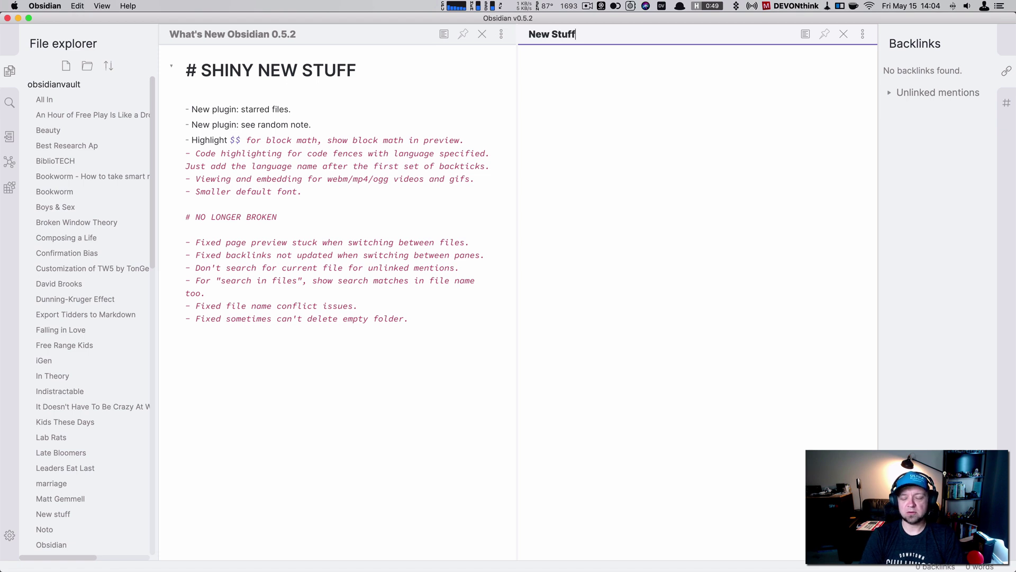
left_click(863, 34)
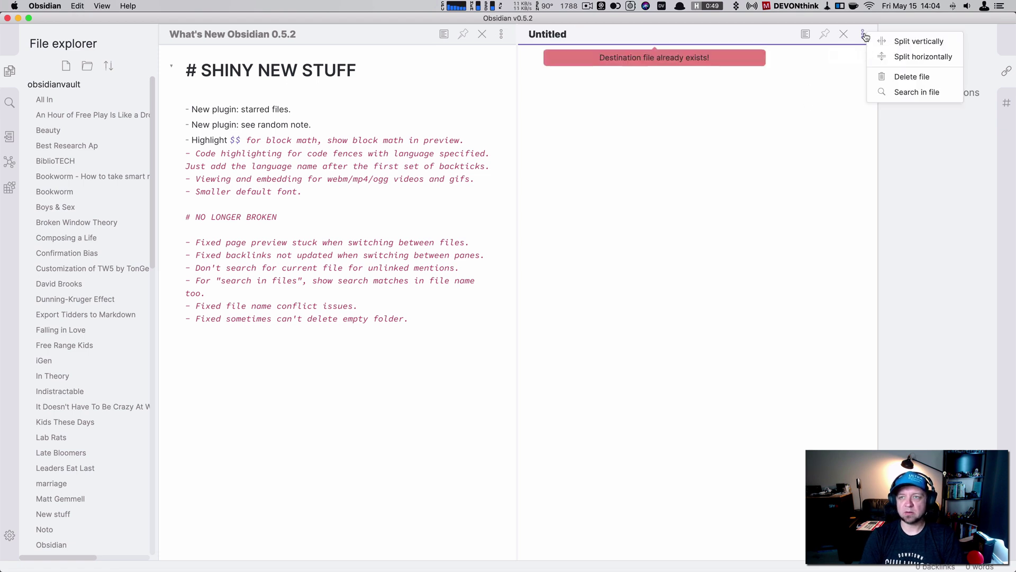
left_click(887, 57)
left_click(625, 199)
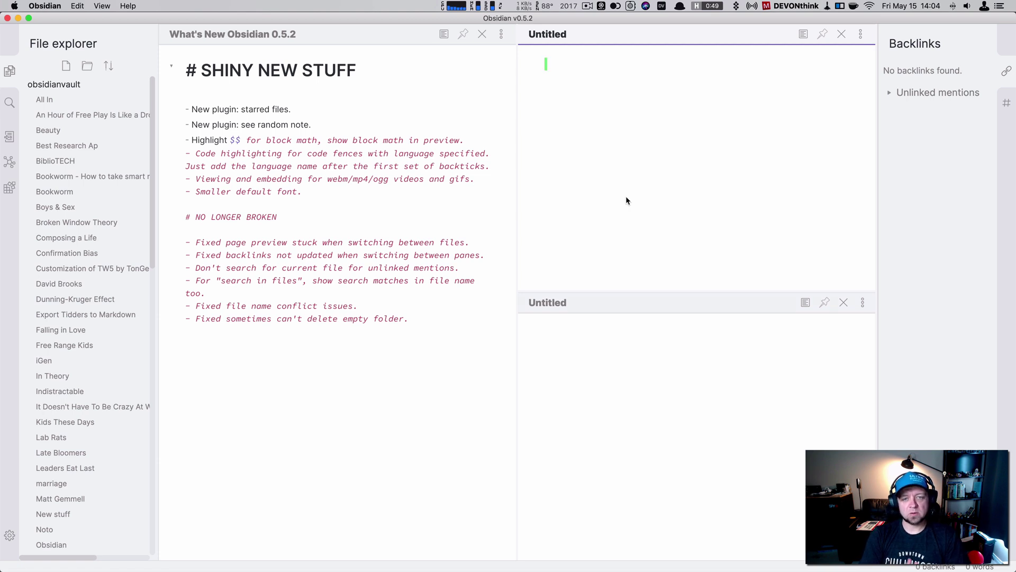
- Type the block equation $$ 2+3=5 $$ in the top note and set the lower pane to preview
left_click(192, 139)
left_click_drag(193, 140, 235, 140)
left_click(590, 134)
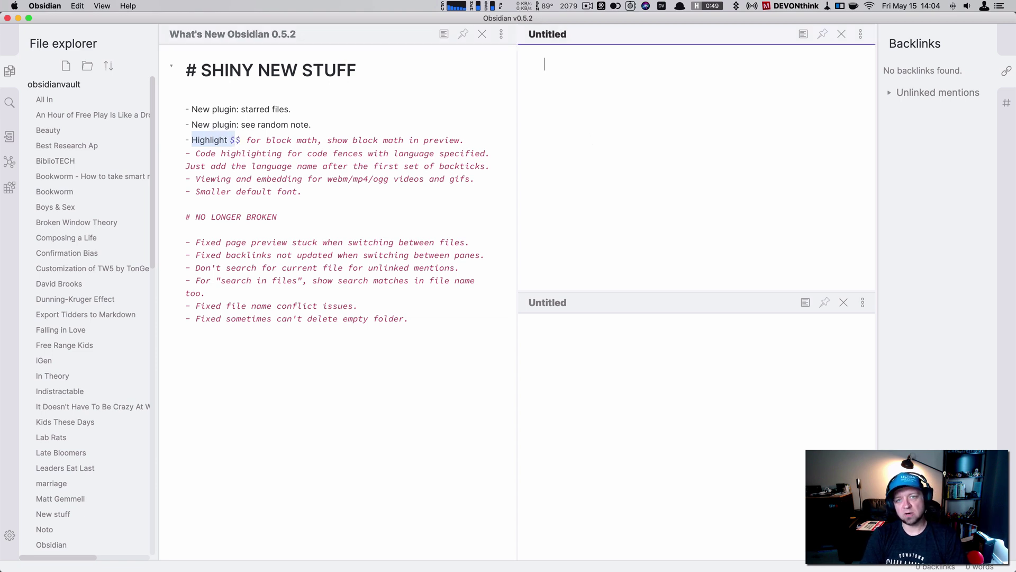
type("$$ ")
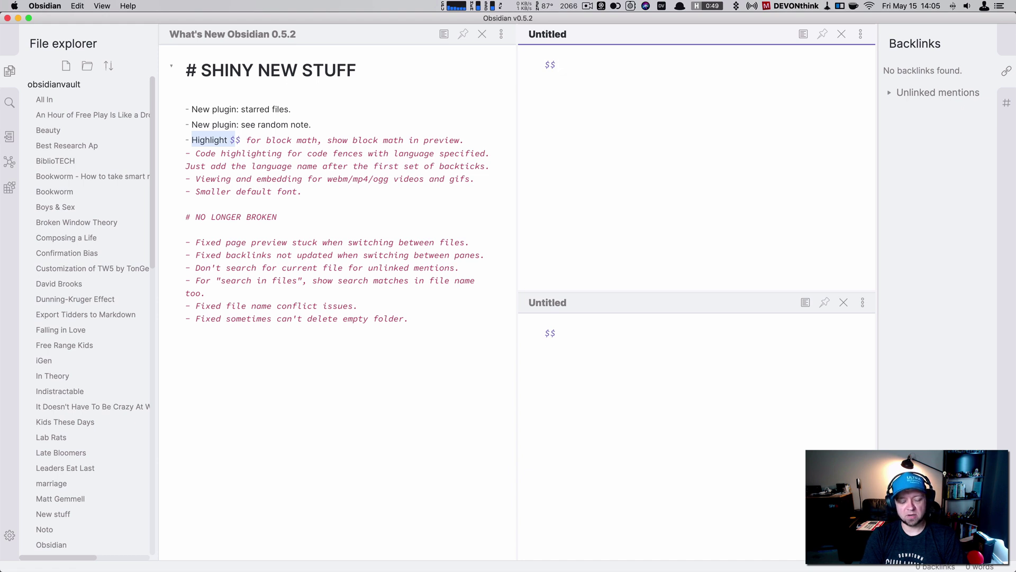
type("2+")
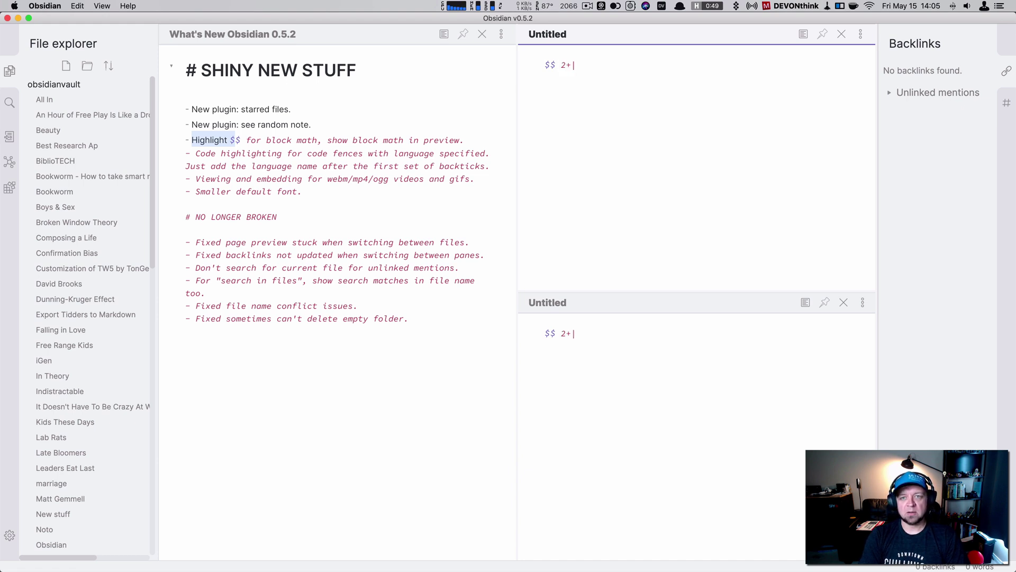
type("3\\")
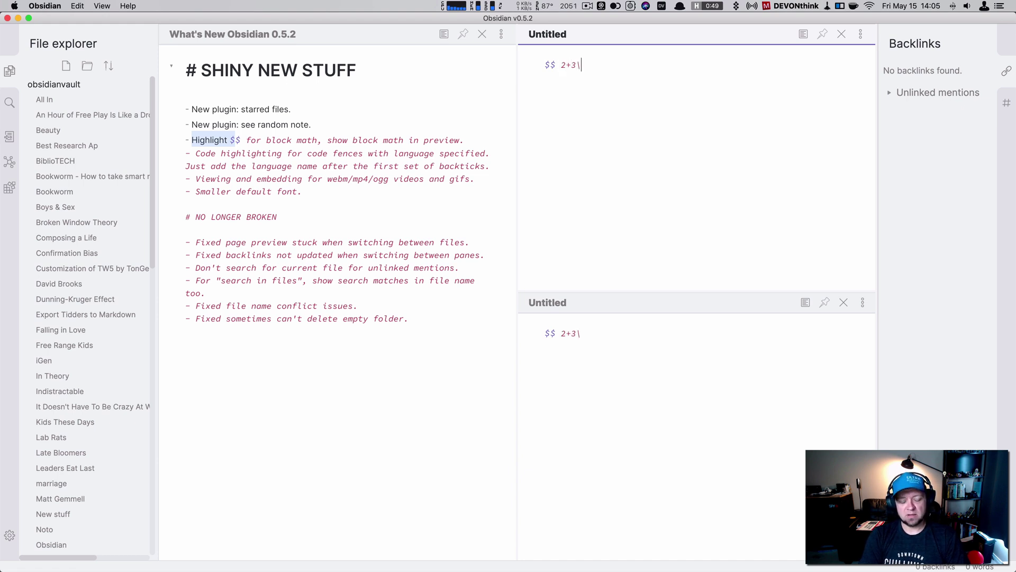
key("BackSpace")
type("=5$$")
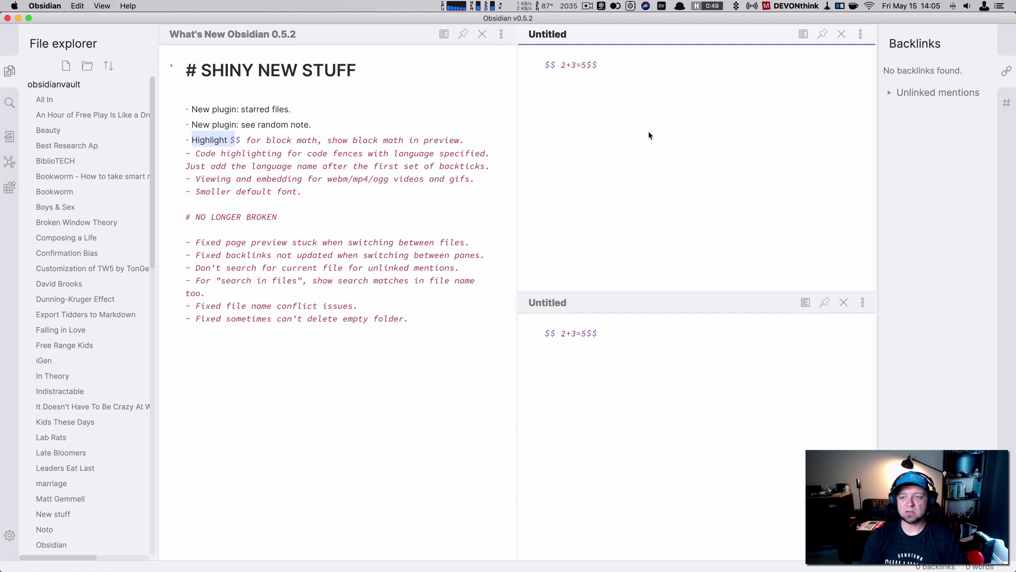
left_click(805, 302)
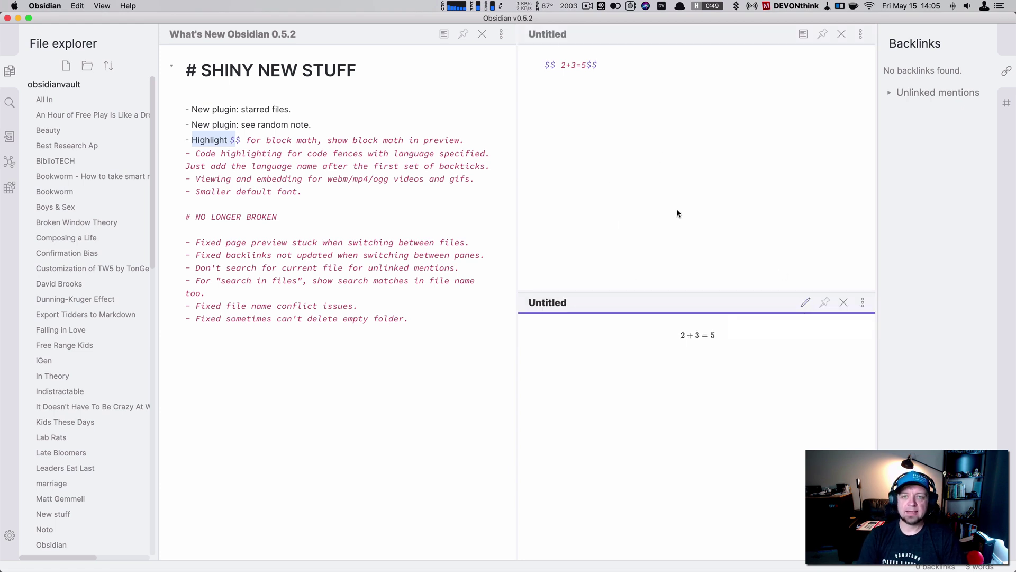
- Add a second block equation $$10+1=11$$ below the first one
left_click(652, 92)
key("Left")
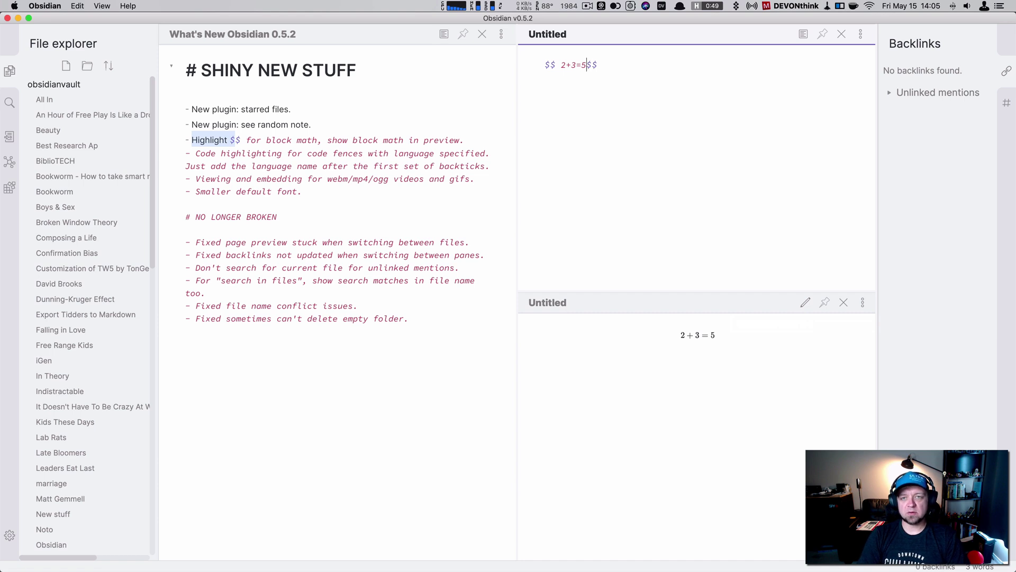
key("Return")
key("Return")
key("Up")
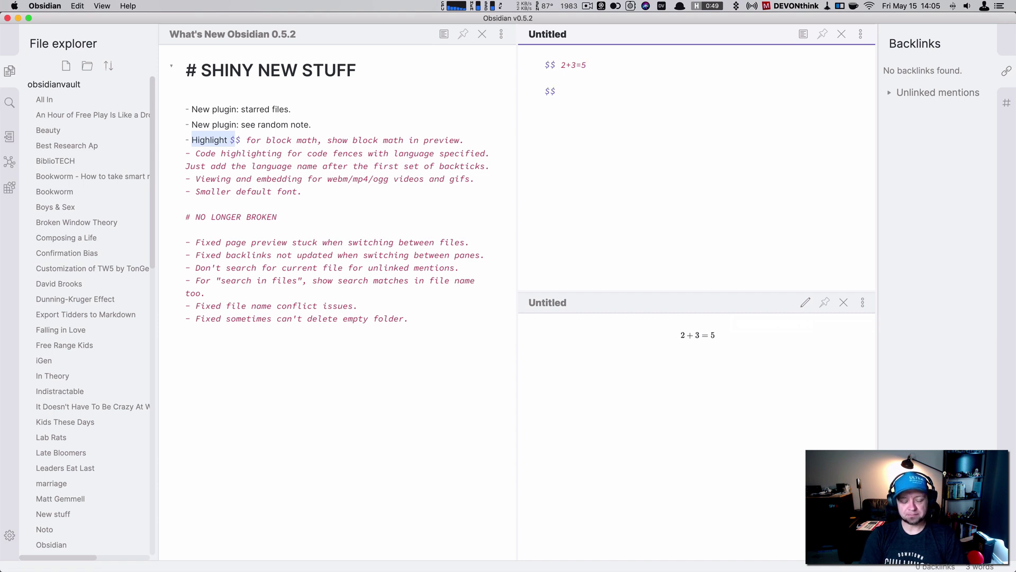
type("10")
type("+1\\1")
key("BackSpace")
key("BackSpace")
type("=11")
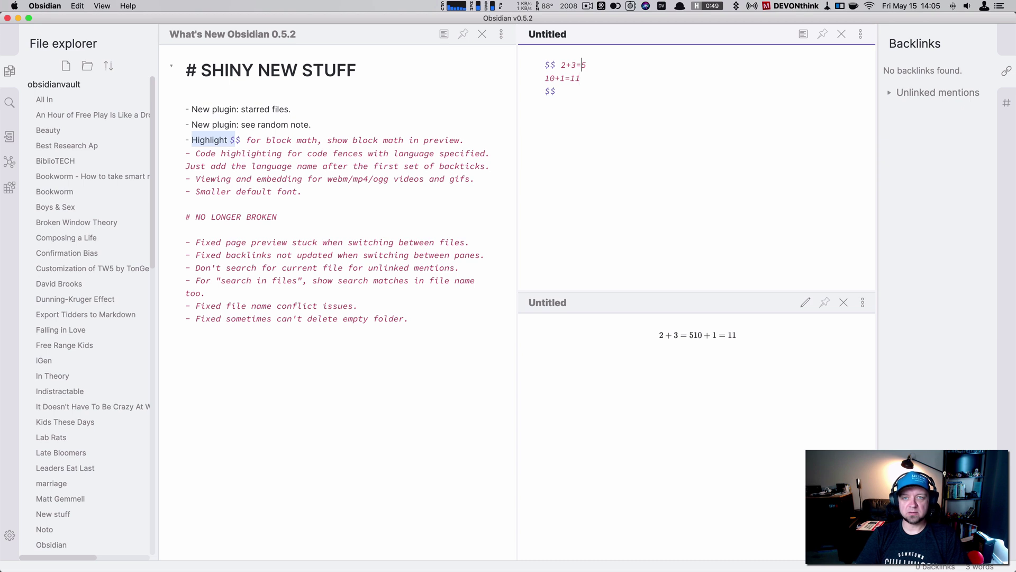
type(" $$")
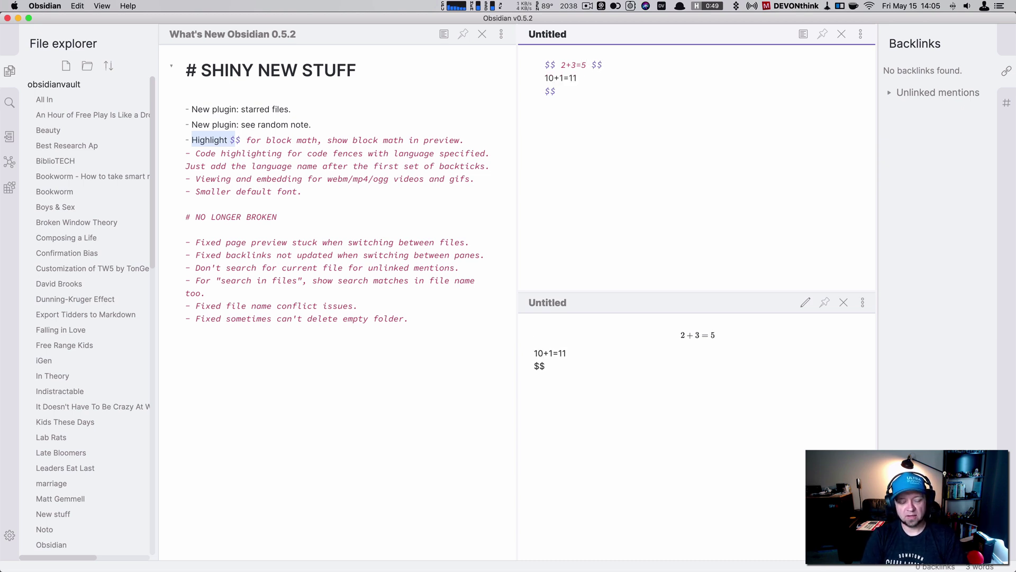
type("$$")
key("BackSpace")
- Insert the word 'something' on its own line and select the equation block
key("End")
key("Return")
type("something")
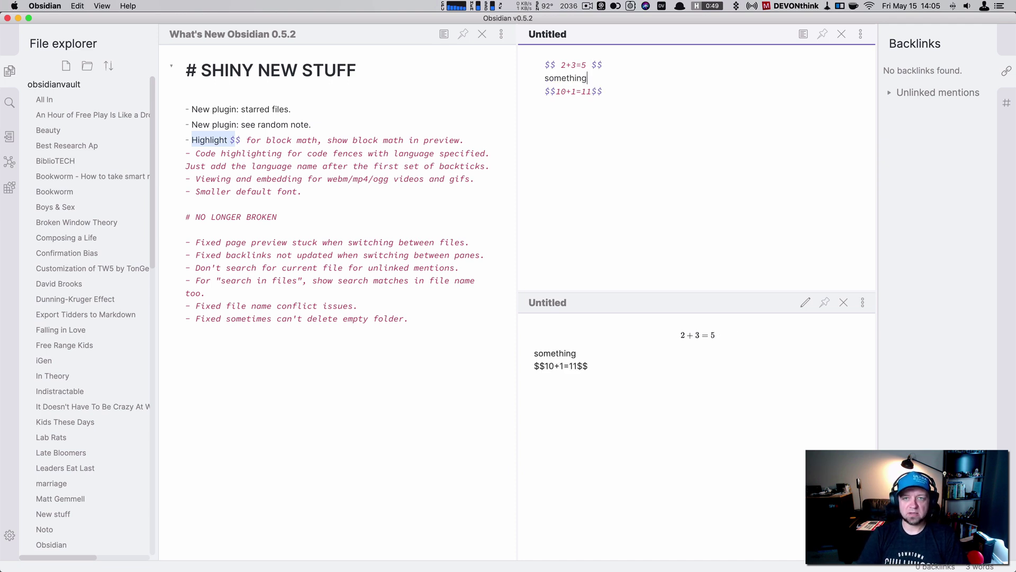
key("Return")
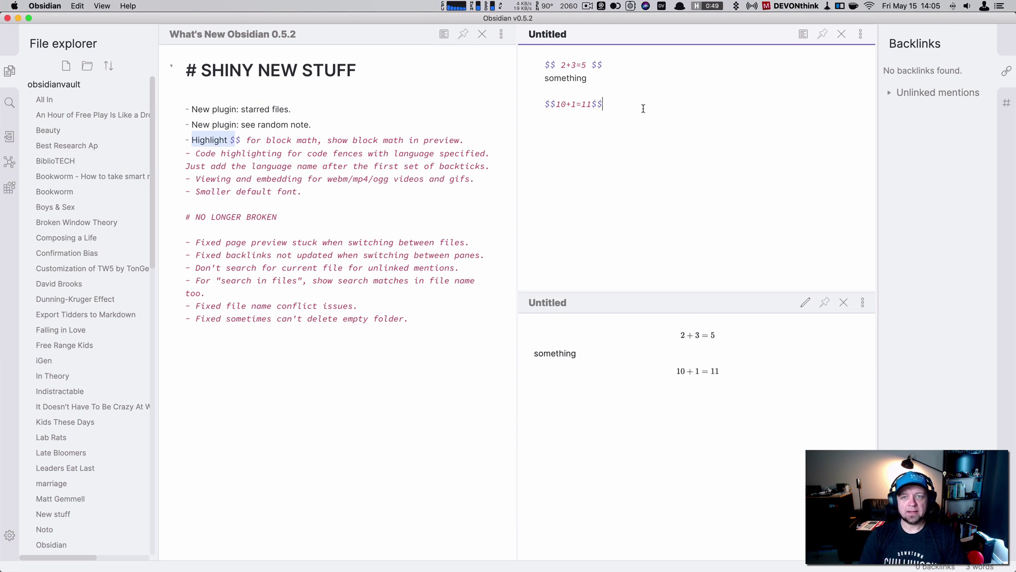
key("shift+Up")
key("shift+Up")
key("shift+Up")
key("shift+Up")
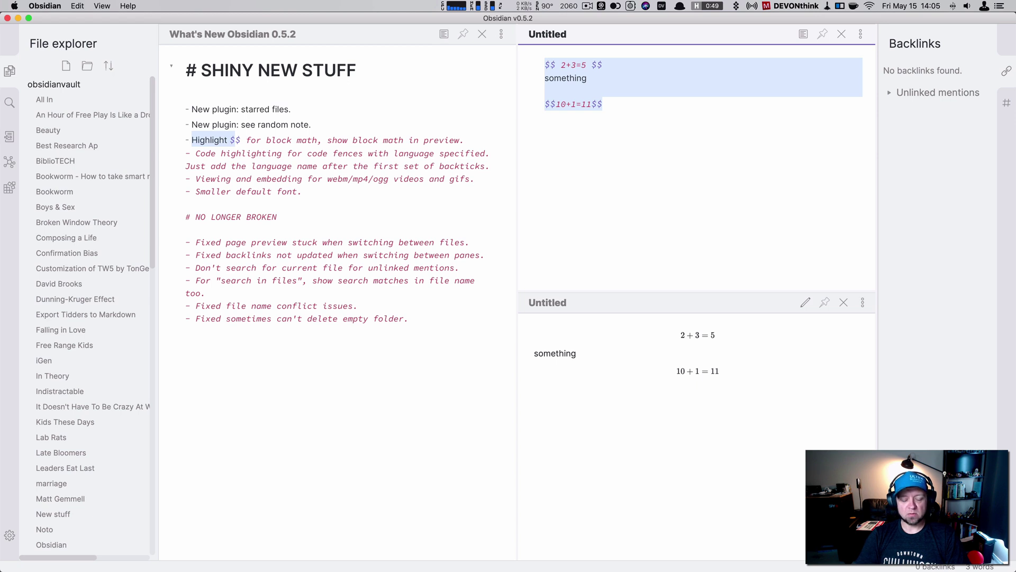
- Replace the equations with a php code fence containing <?php and $something = 'fo
key("grave")
key("grave")
key("grave")
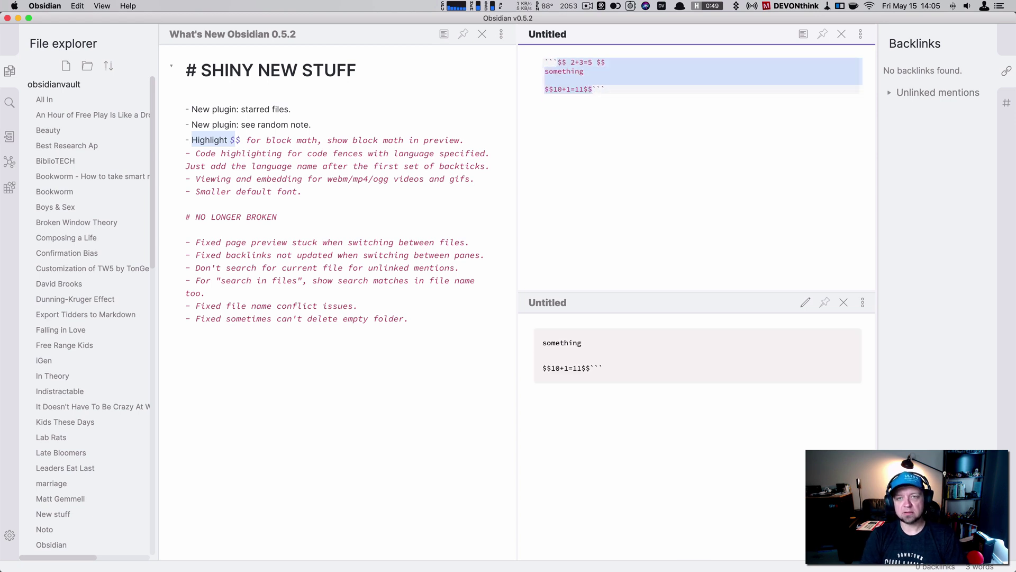
key("BackSpace")
type("```php")
key("Return")
type("<?php")
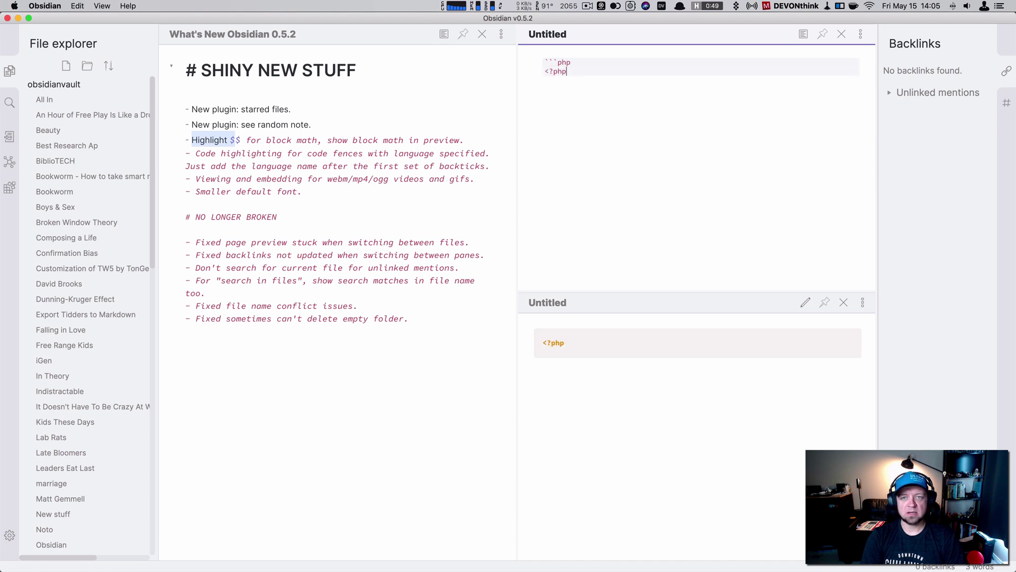
key("Return")
type("$some")
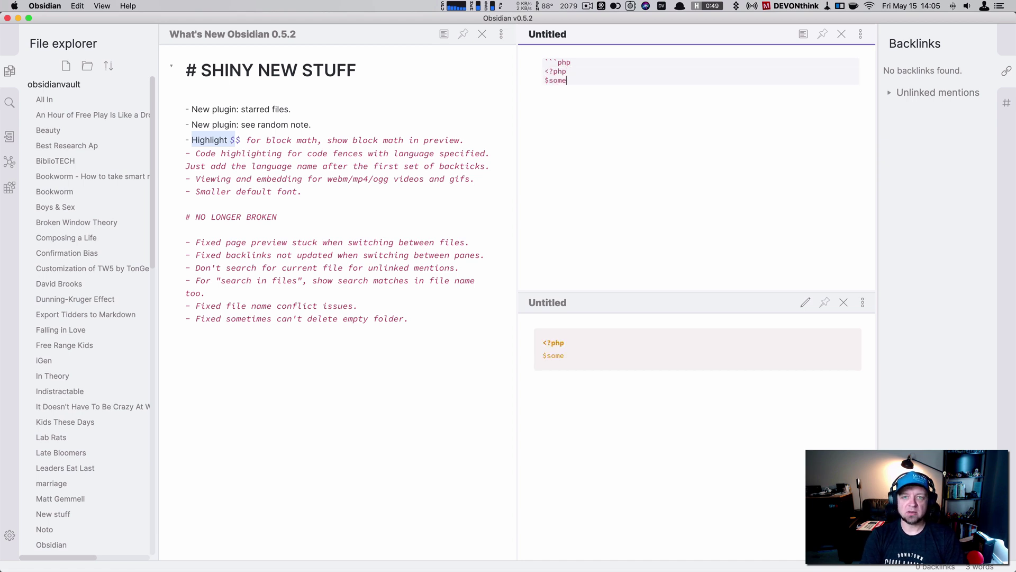
type("thing = 'foo';")
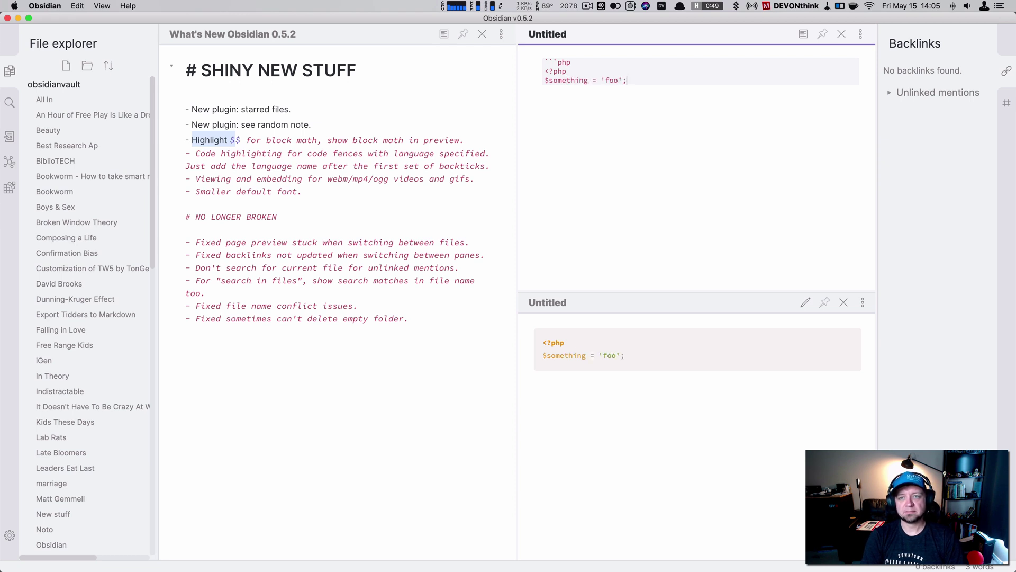
key("Return")
type("```")
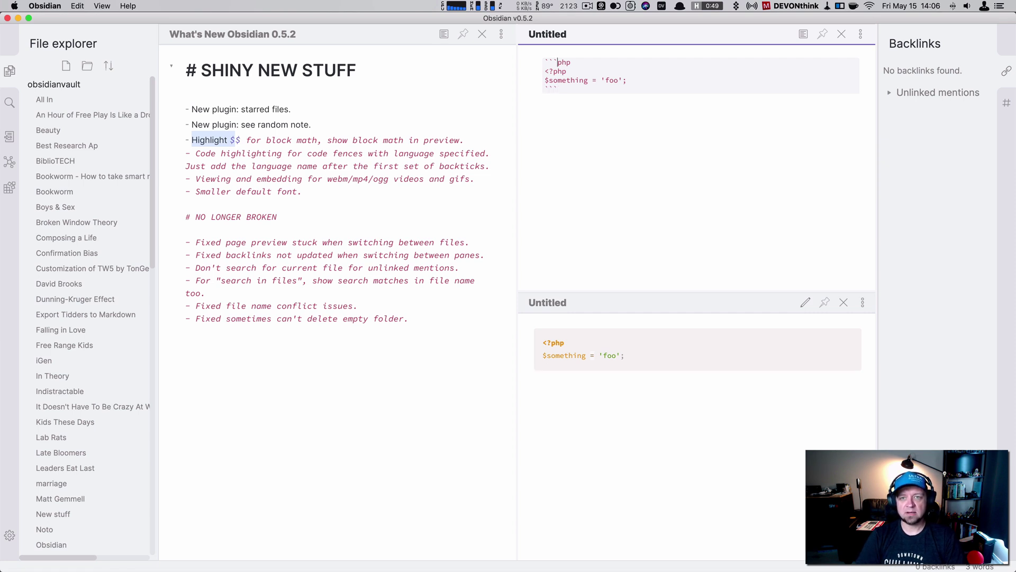
- Change the fence language to html and make its code <section> the thing </section>
key("Delete")
key("Delete")
key("Delete")
type("html")
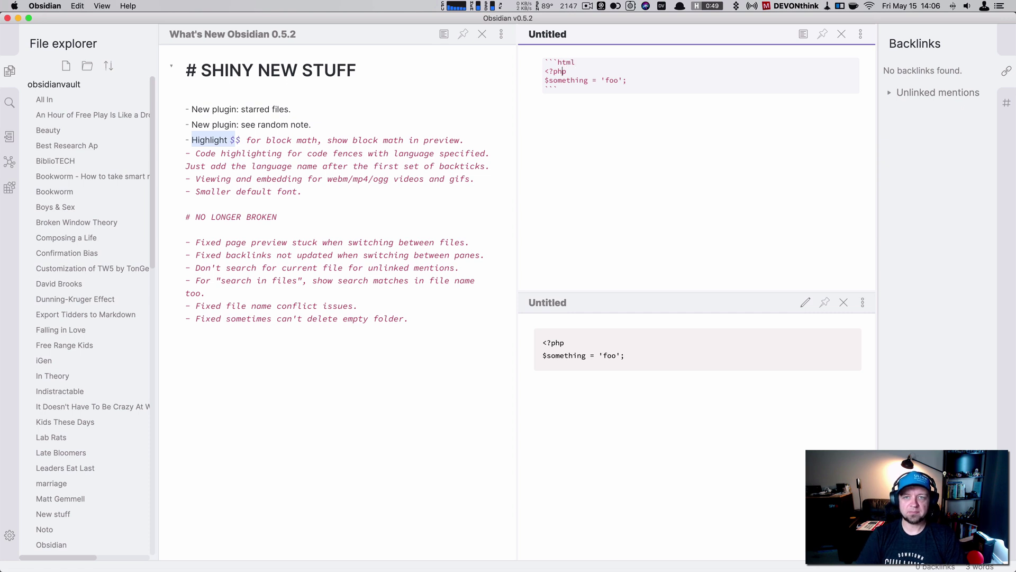
key("shift+Down")
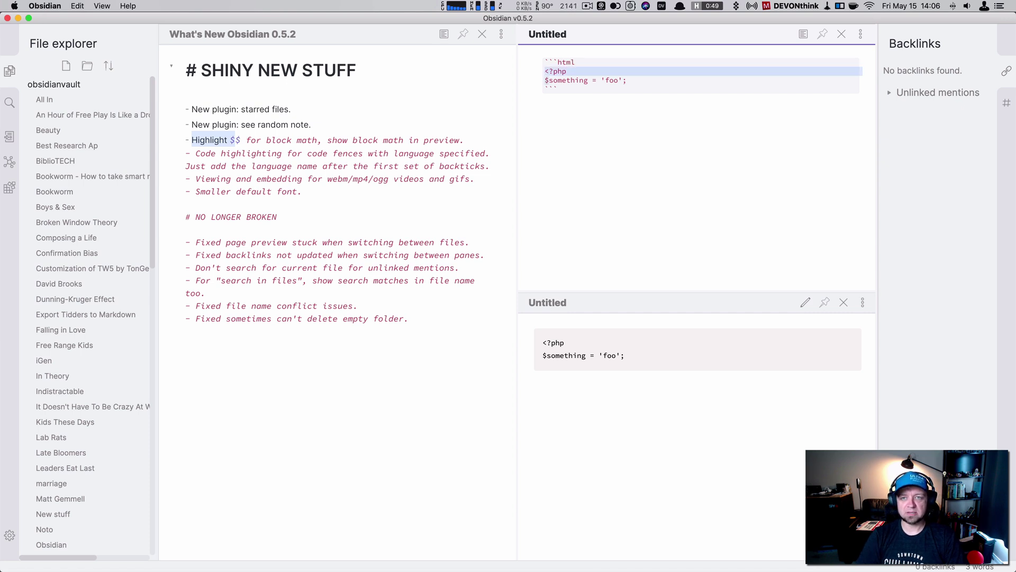
key("shift+End")
key("BackSpace")
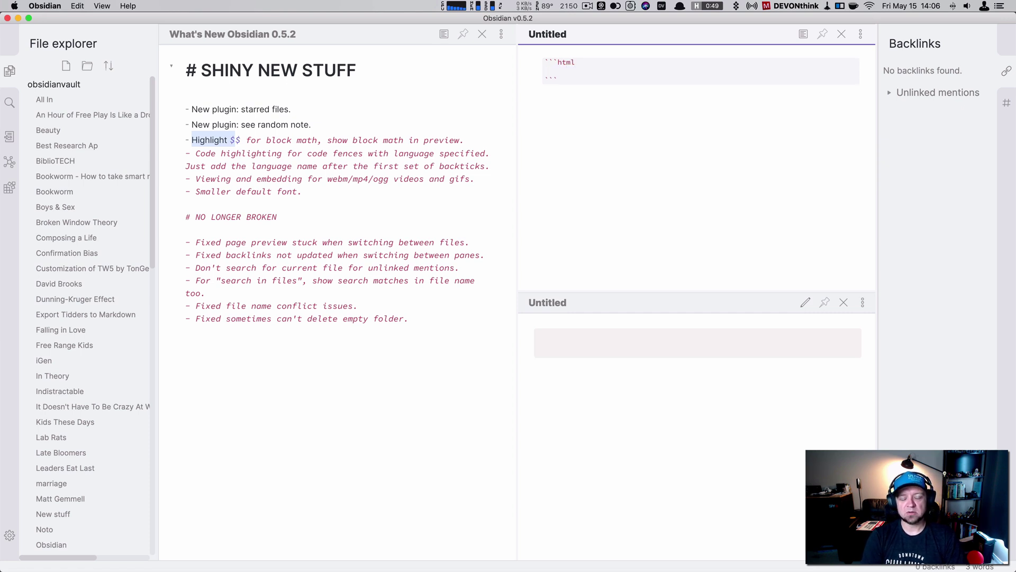
type("<section>")
key("Return")
type("the thing")
key("Return")
type("</section>")
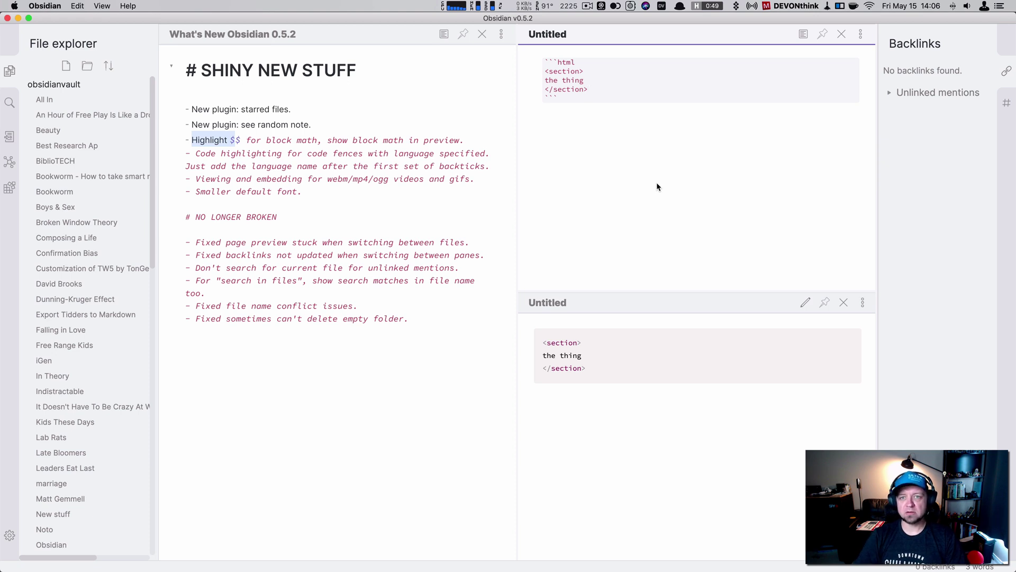
- Clear the note, select the release notes' line about embedding videos and gifs, then go to Finder
key("super+a")
key("BackSpace")
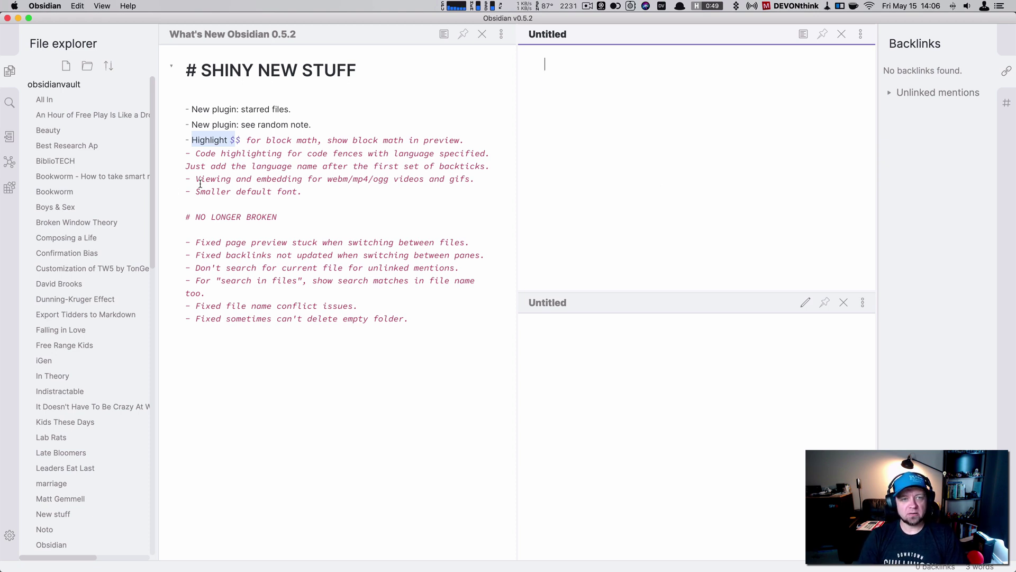
left_click_drag(195, 179, 471, 176)
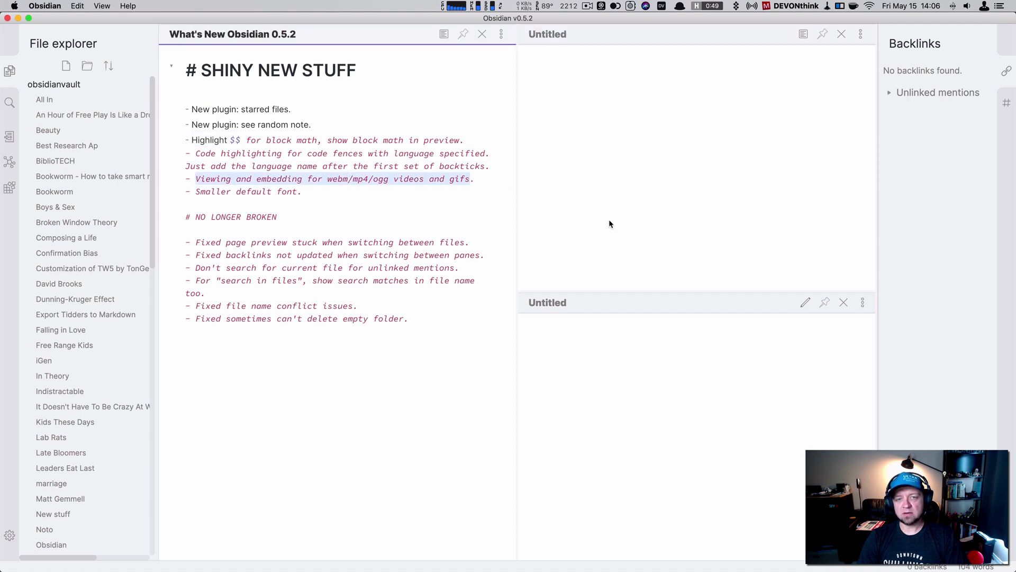
key("super+Tab")
key("super+Tab")
key("super+Tab")
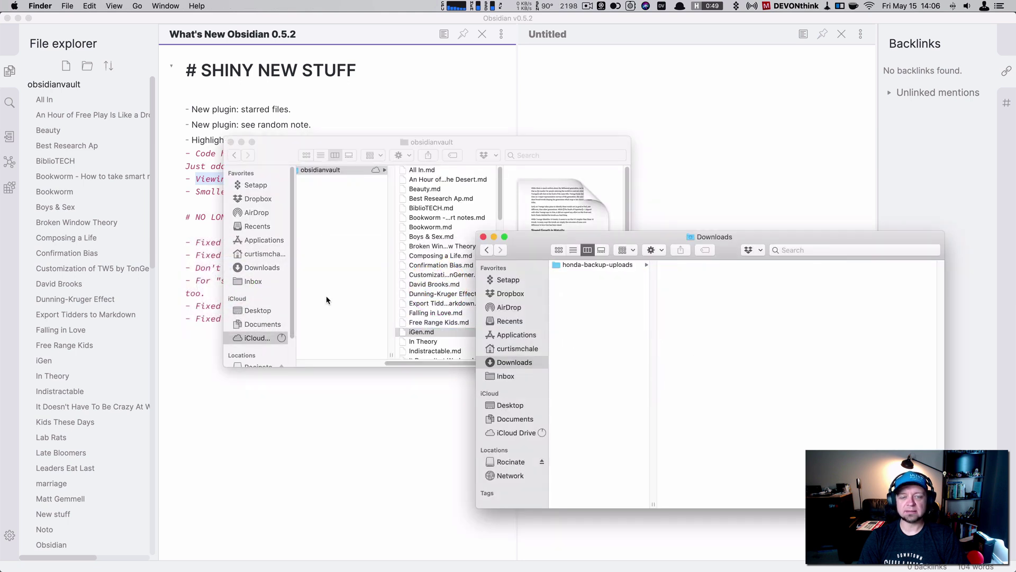
key("super+Tab")
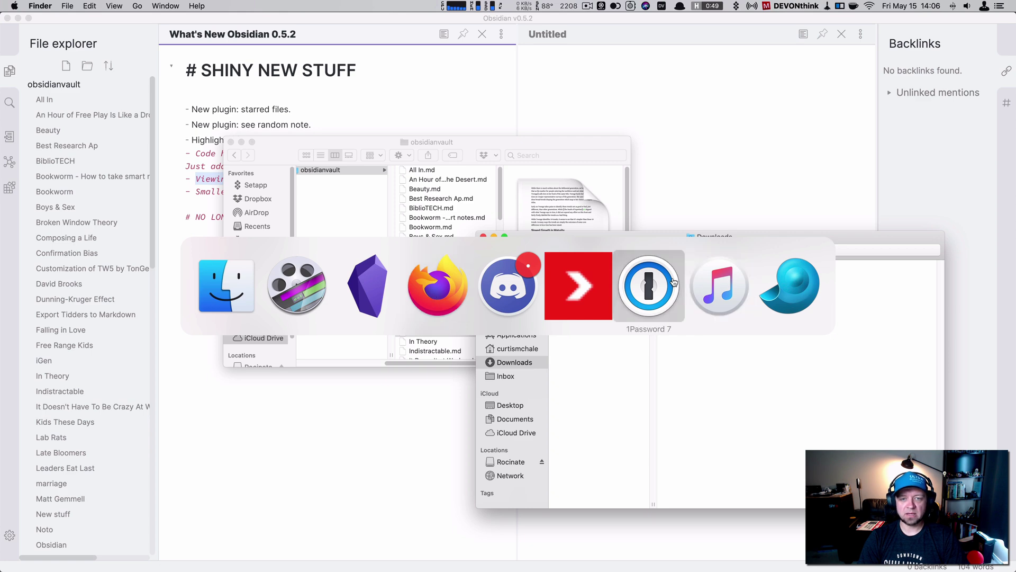
- Save the Yeti Cheer GIF from the GIPHY page as an image into Downloads
left_click(437, 285)
right_click(514, 392)
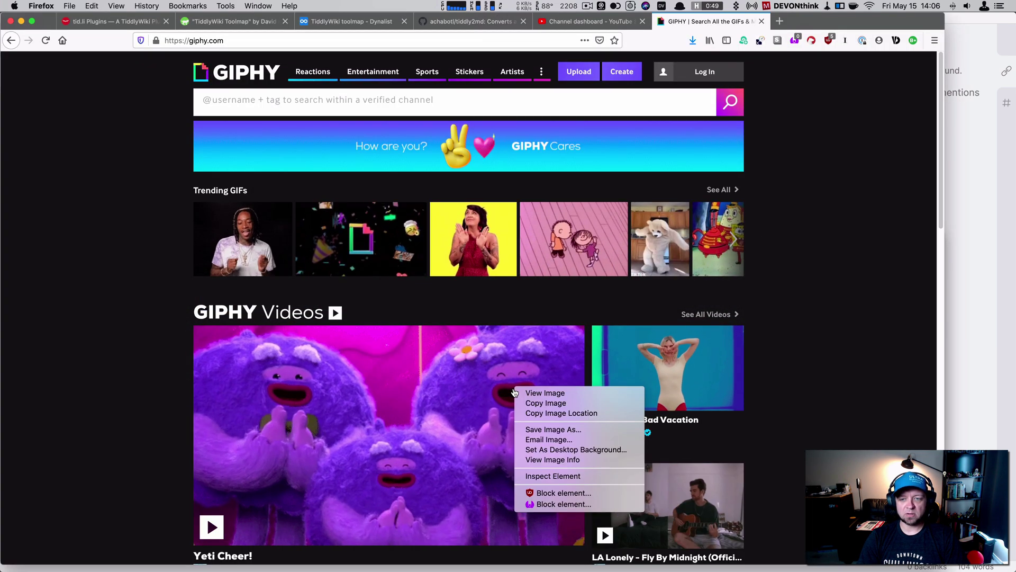
left_click(573, 430)
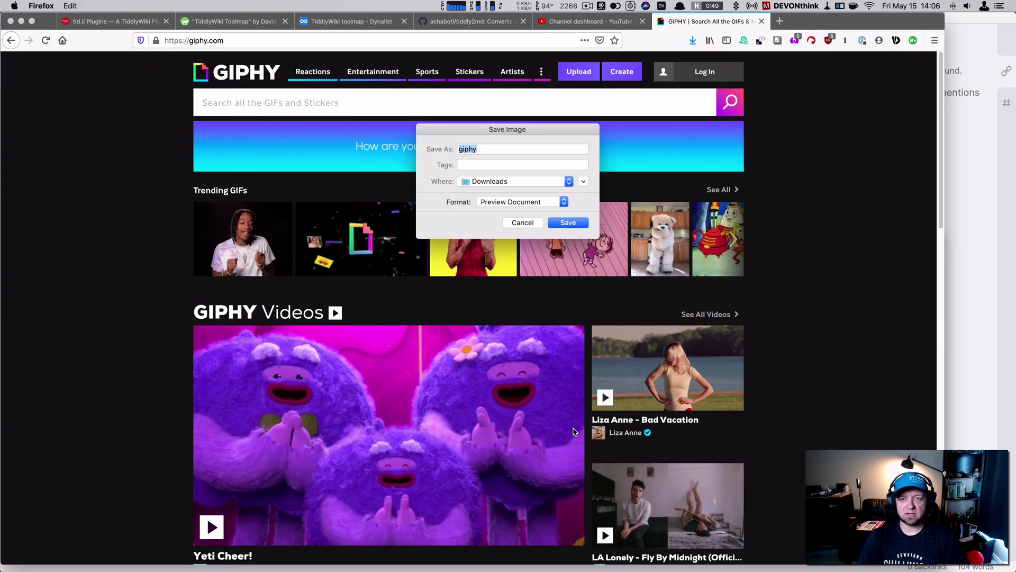
left_click(578, 224)
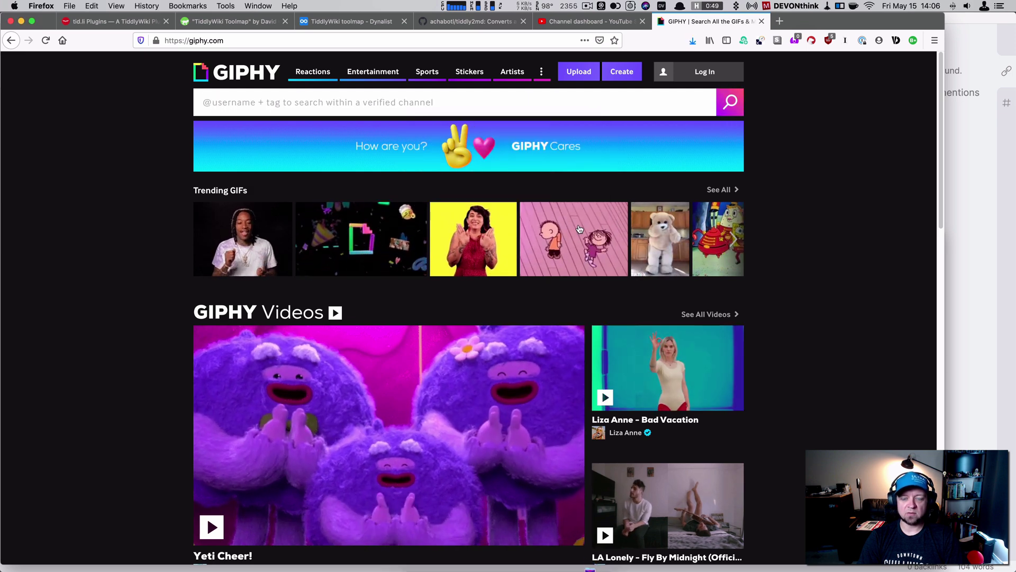
- Arrange the Finder windows and drag giphy.gif from Downloads into the Untitled note
key("super+Tab")
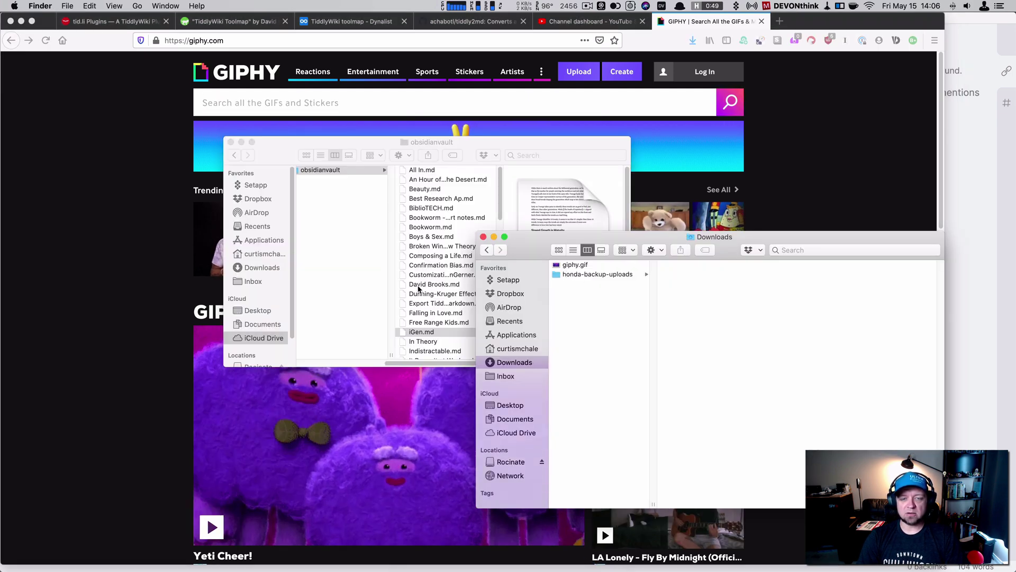
left_click_drag(516, 147, 350, 243)
left_click_drag(561, 237, 562, 222)
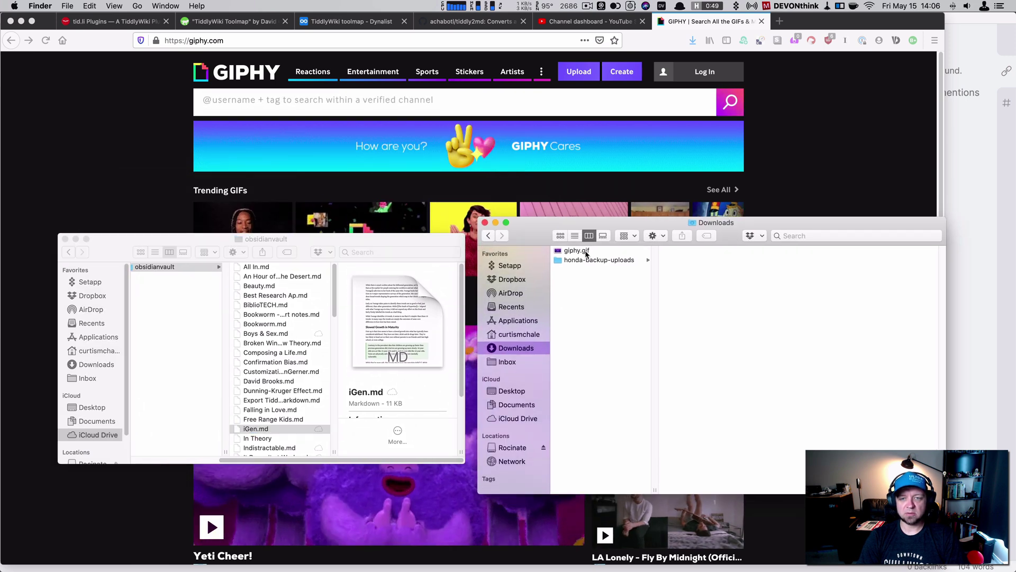
left_click_drag(586, 254, 614, 154)
key("super+Tab")
key("super+Tab")
key("super+Tab")
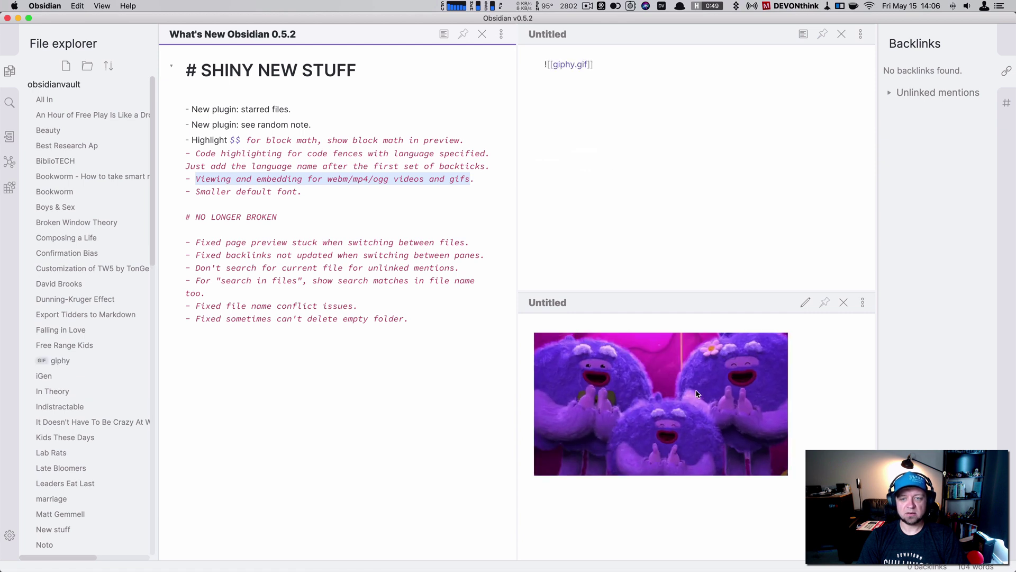
- Confirm in Finder that giphy.gif now sits in the obsidianvault folder
key("super+Tab")
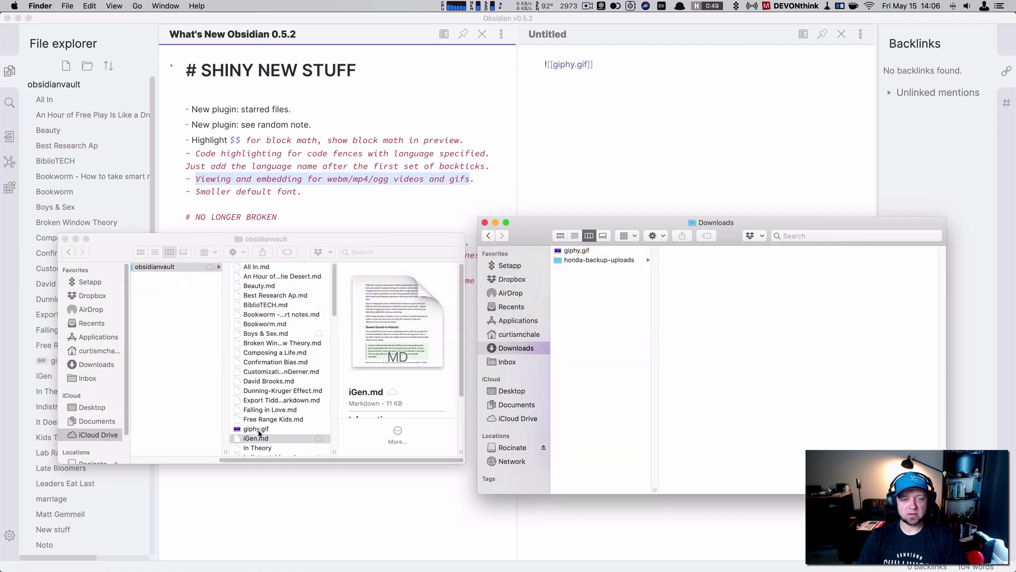
left_click(259, 432)
left_click(253, 429)
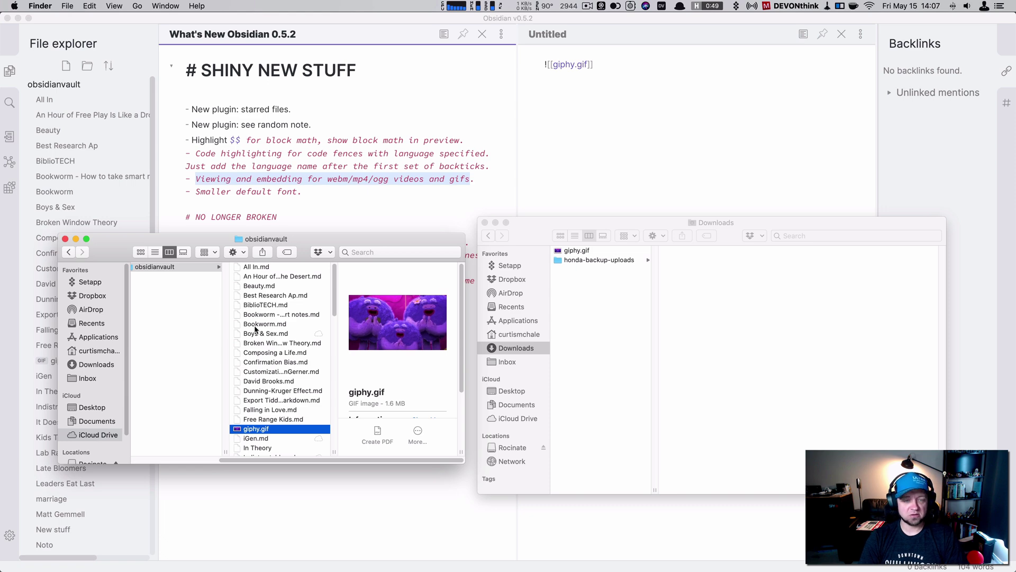
- Delete the ![[giphy.gif]] embed from the Untitled note
left_click(680, 141)
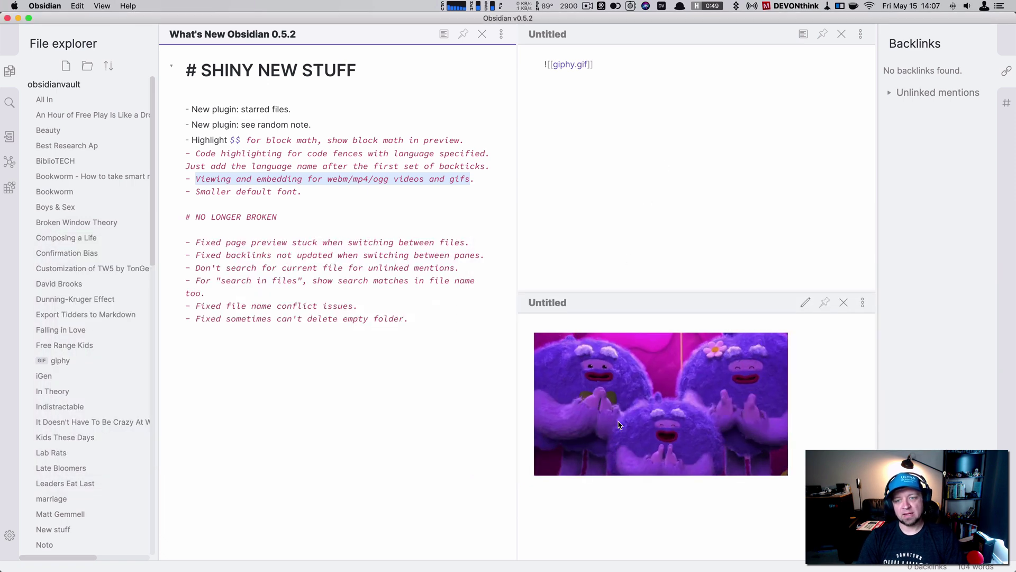
left_click(639, 66)
key("super+a")
key("BackSpace")
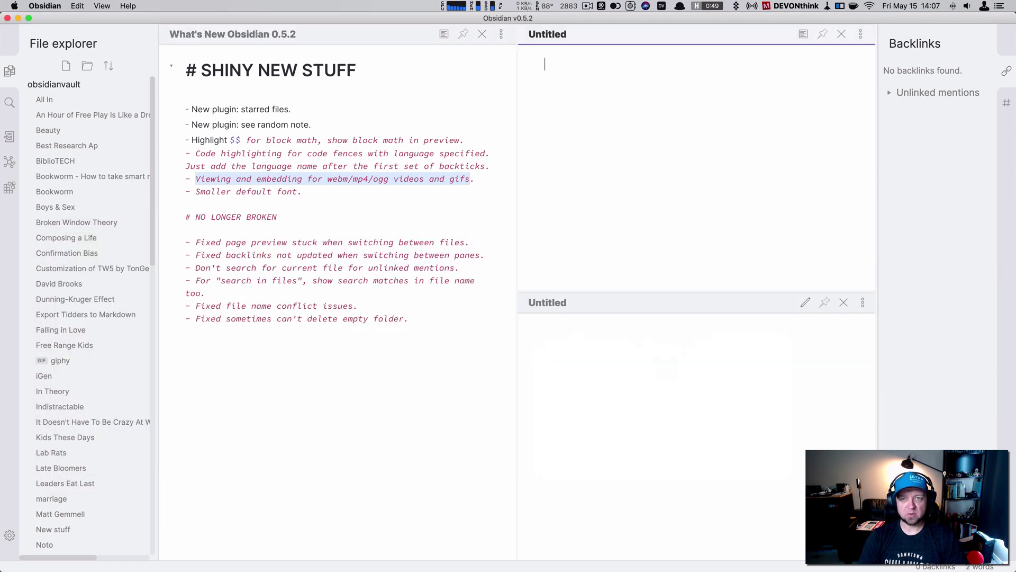
- Move giphy.gif from the vault folder to the Trash in Finder
key("super+Tab")
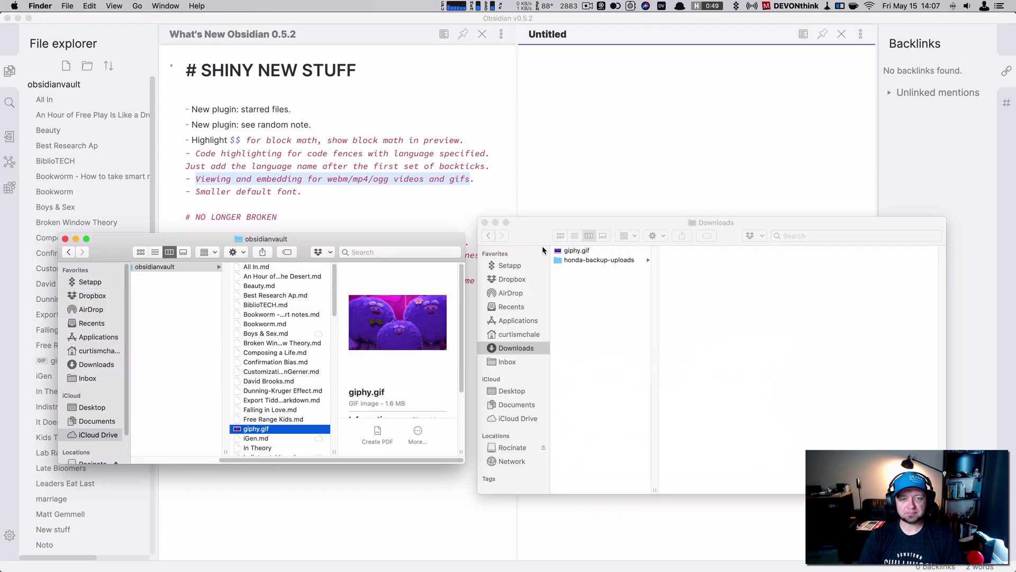
left_click(244, 438)
left_click(614, 167)
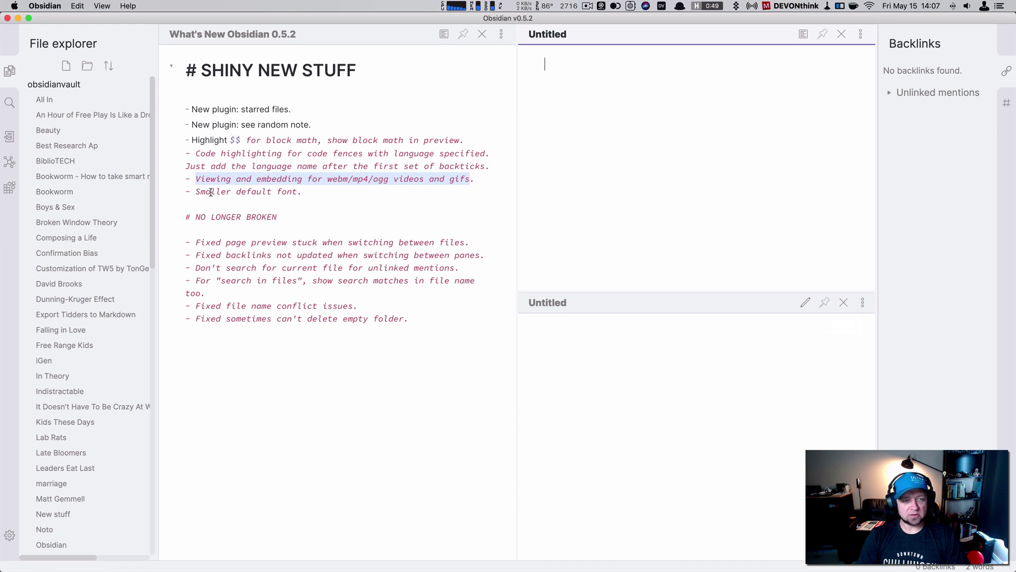
- Close both Untitled panes, then star the All In note and open it
left_click(842, 34)
left_click(843, 34)
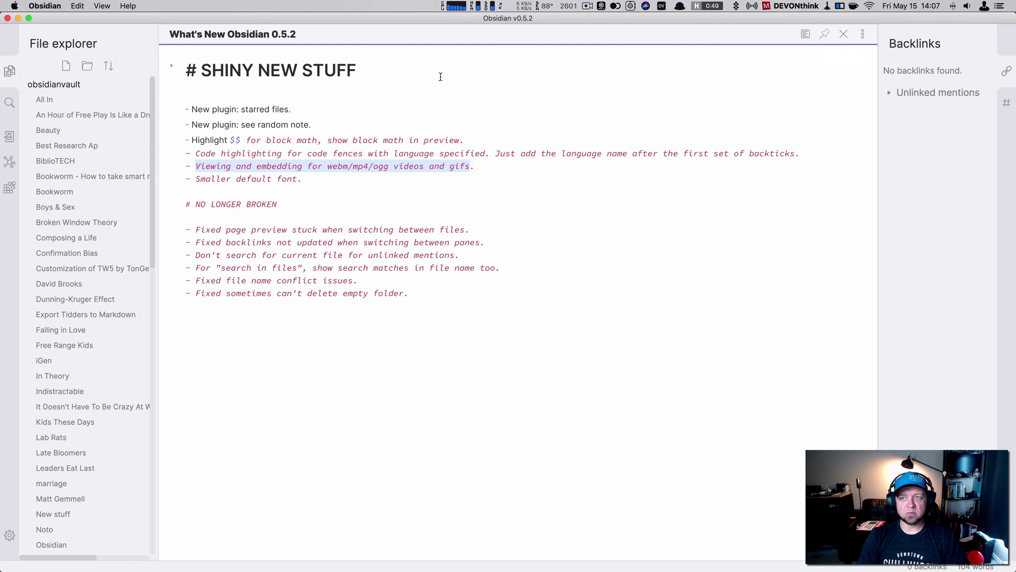
right_click(45, 105)
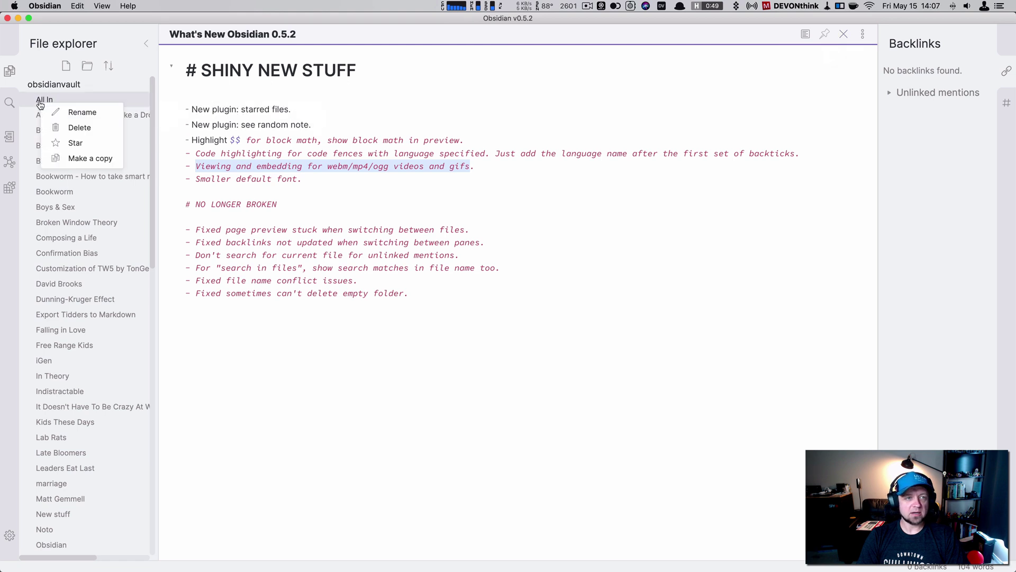
left_click(73, 143)
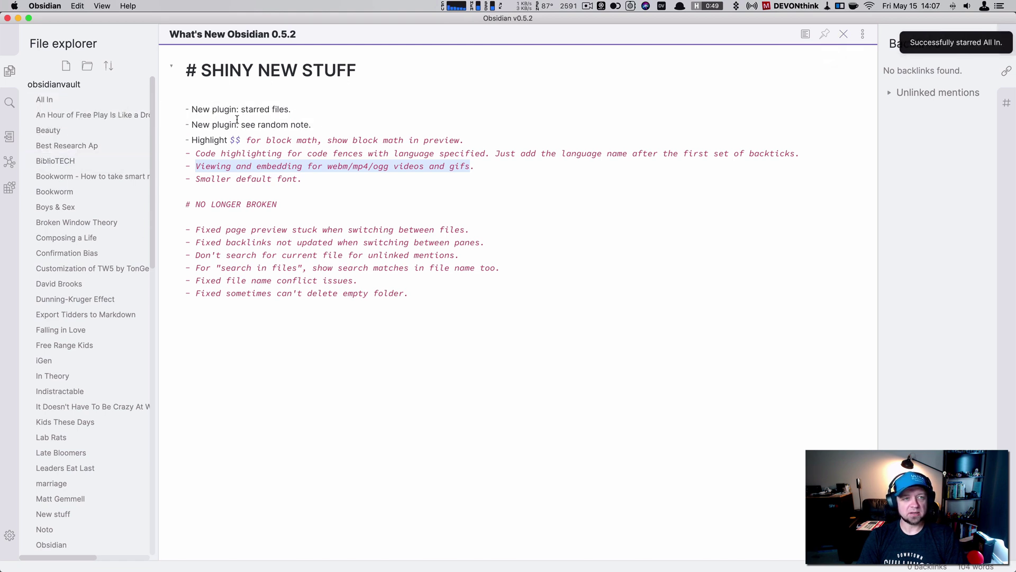
right_click(45, 101)
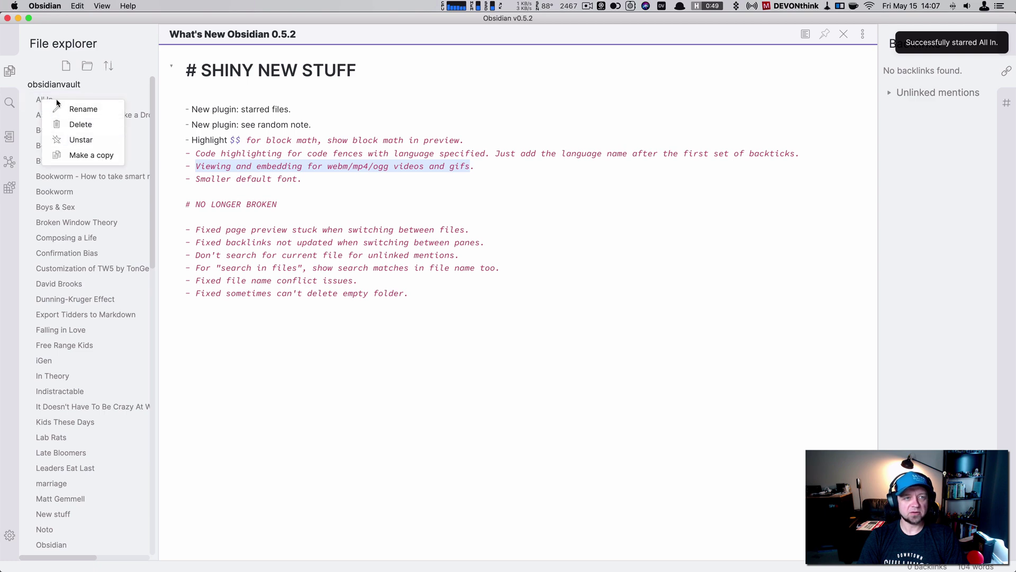
left_click(112, 102)
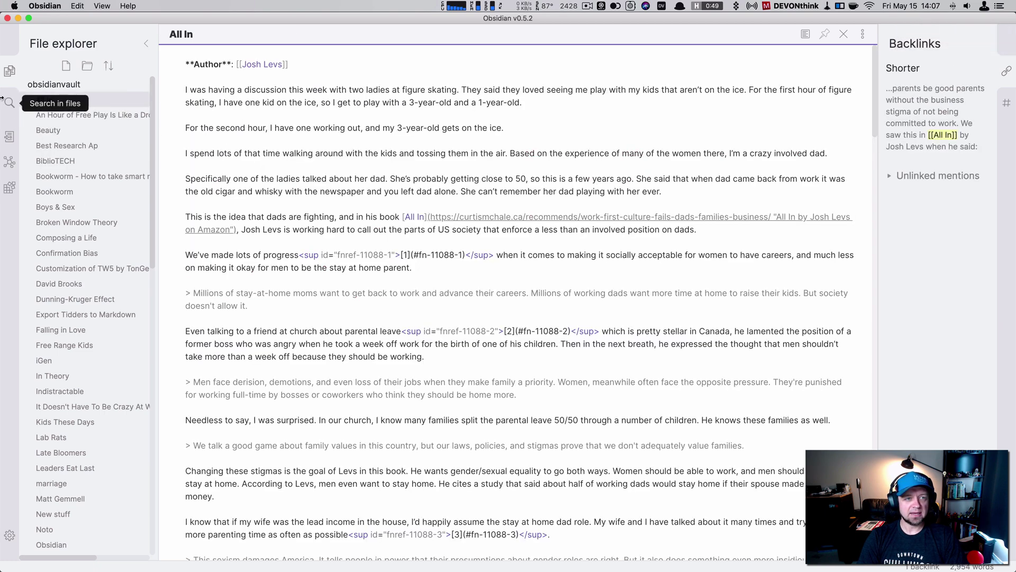
- Enable the Starred core plugin in Settings
key("super+comma")
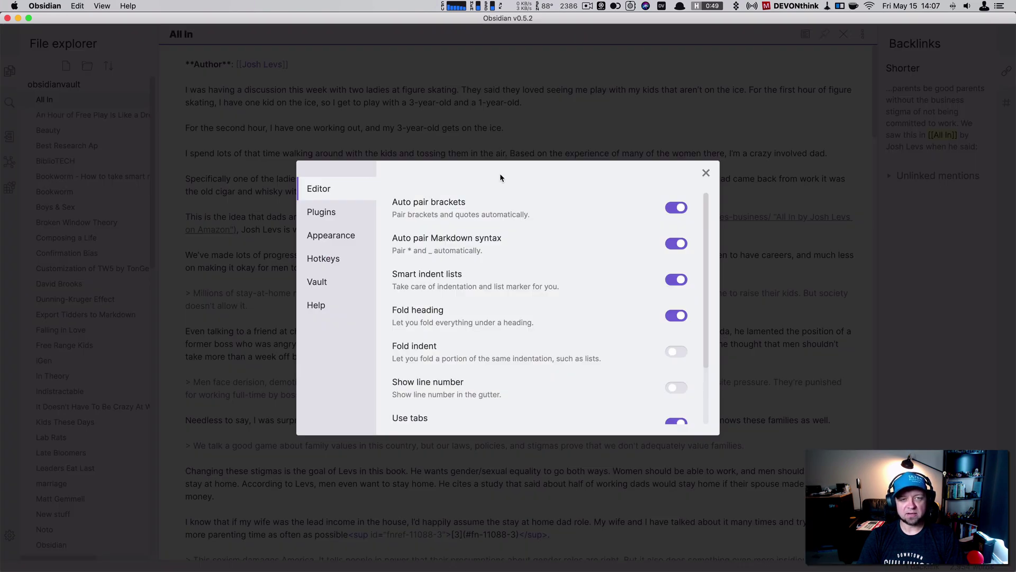
left_click(332, 209)
scroll(577, 379, "down", 2)
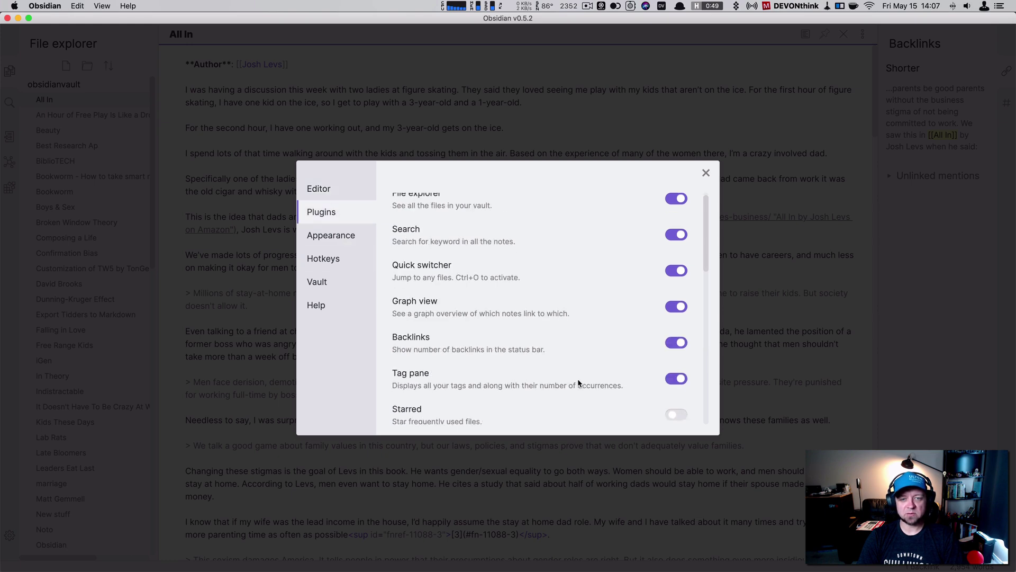
left_click(706, 173)
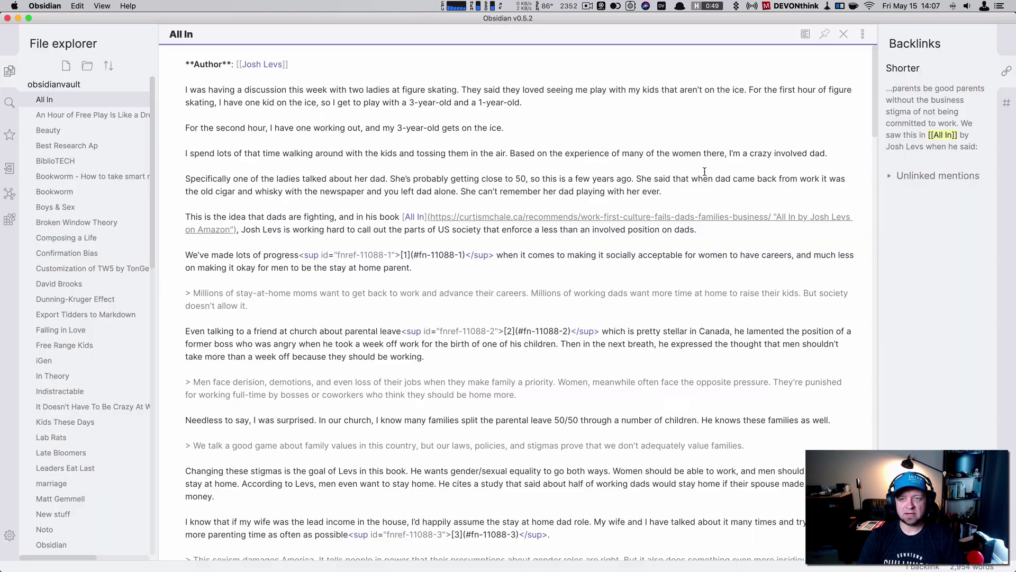
- Remove All In from the Starred files list
left_click(10, 135)
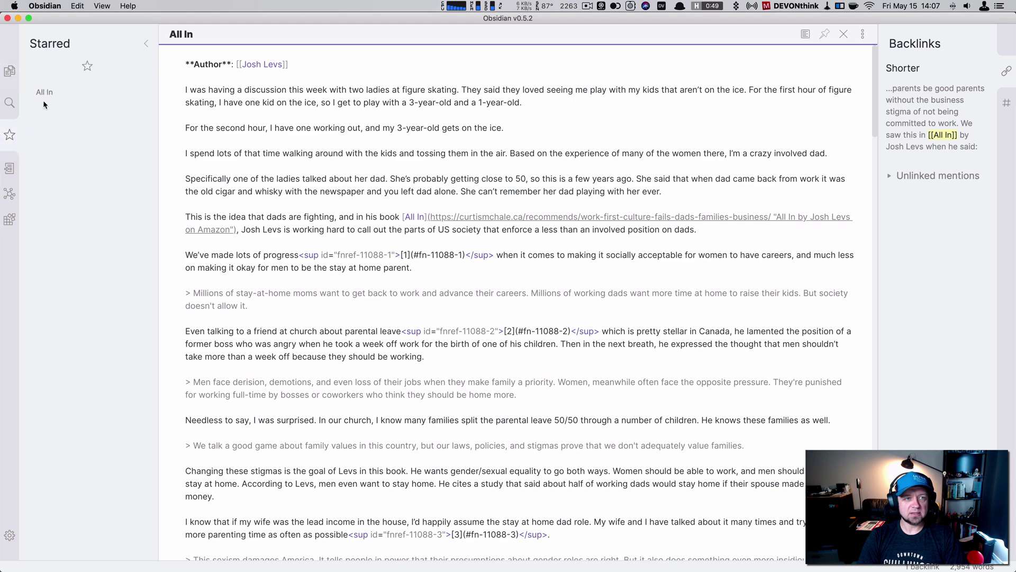
right_click(61, 94)
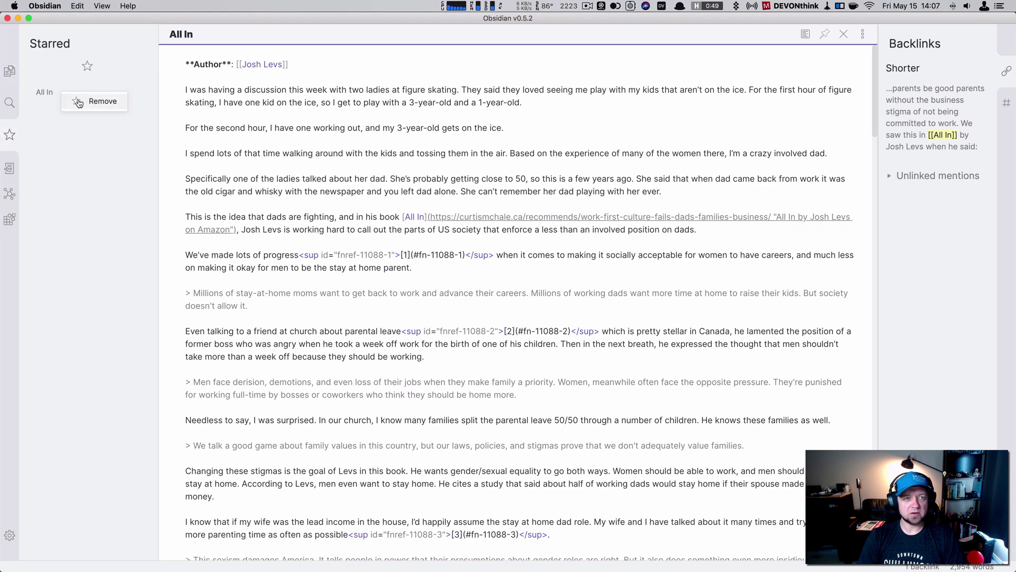
left_click(90, 102)
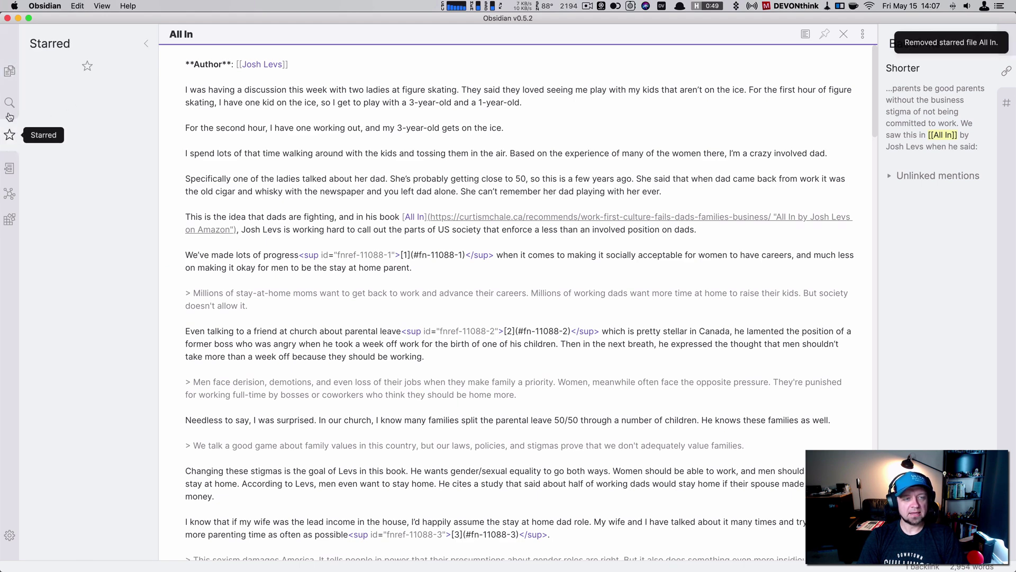
- Assign Ctrl+S to Star current file and Ctrl+Shift+S to Unstar current file
key("super+comma")
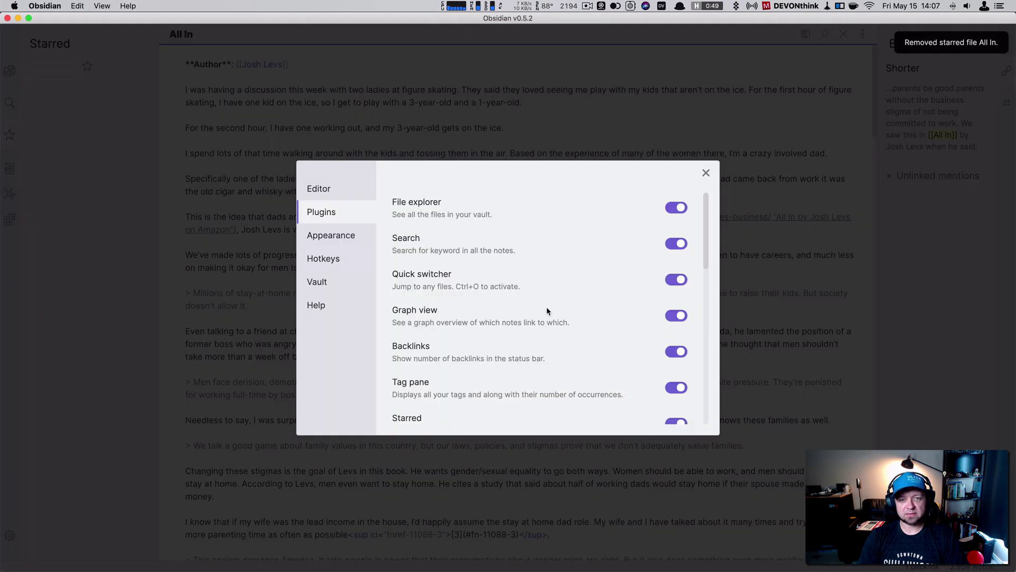
left_click(320, 267)
scroll(506, 344, "down", 10)
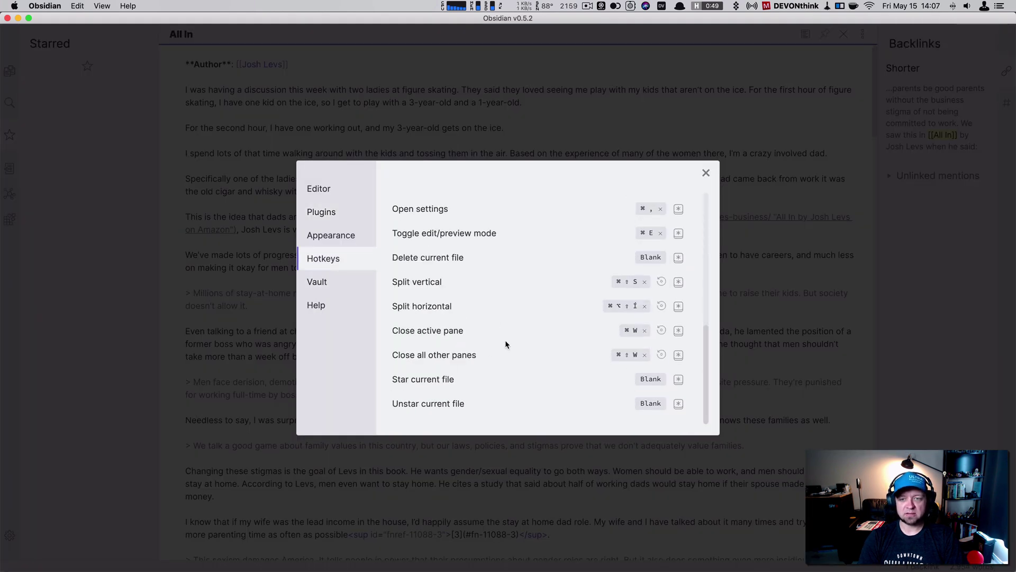
left_click(679, 379)
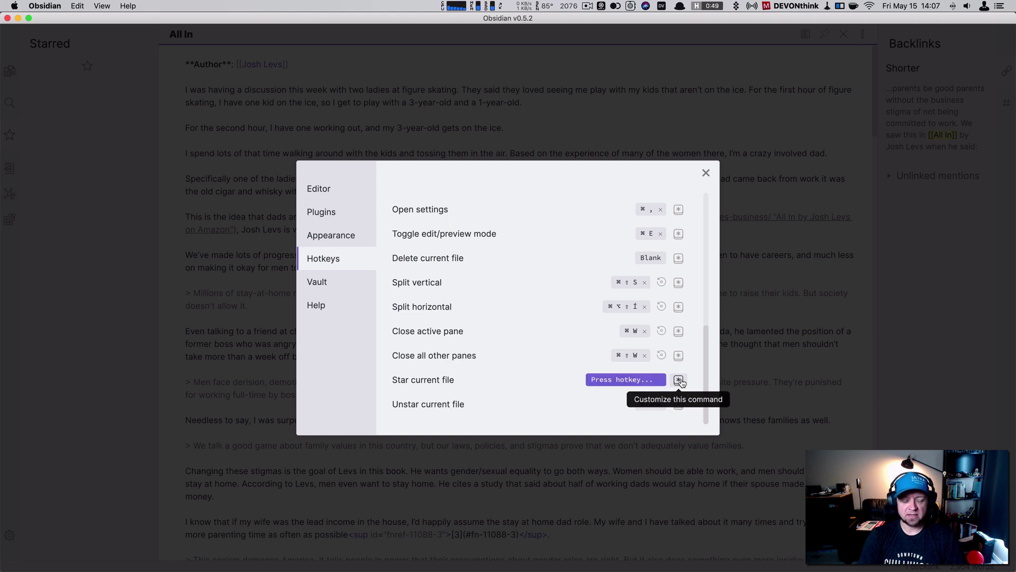
key("ctrl+s")
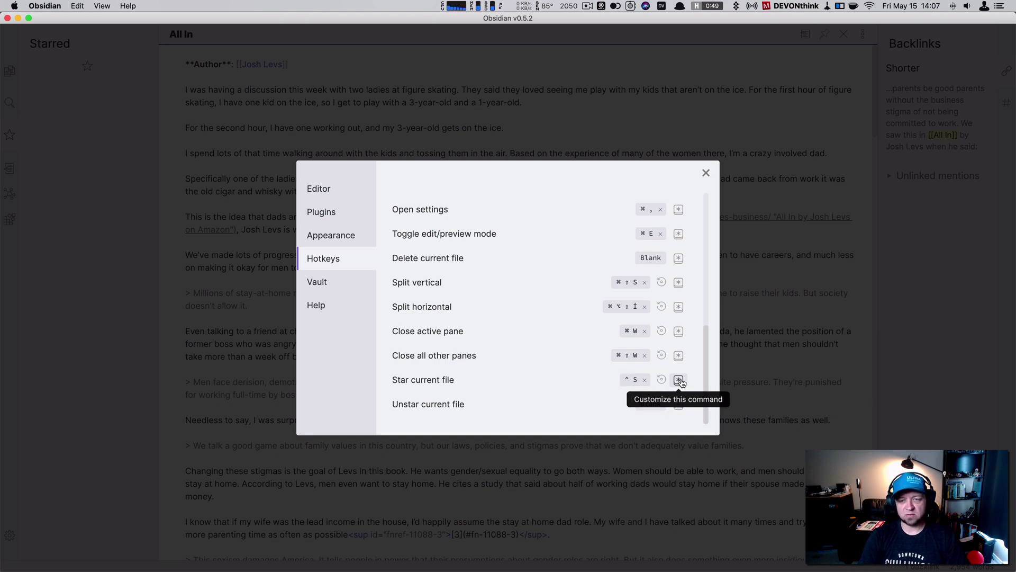
left_click(678, 405)
key("ctrl+shift+s")
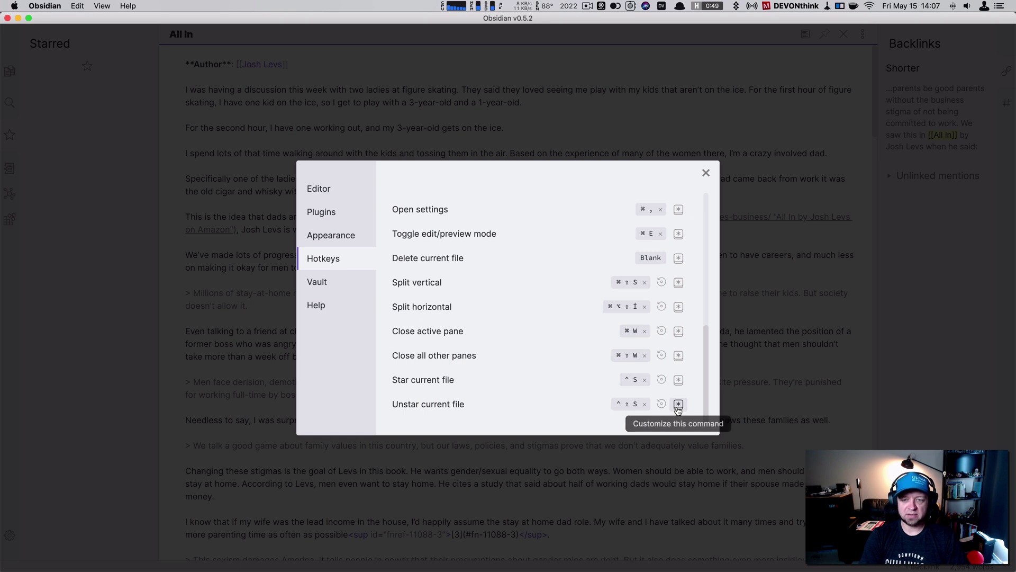
left_click(706, 174)
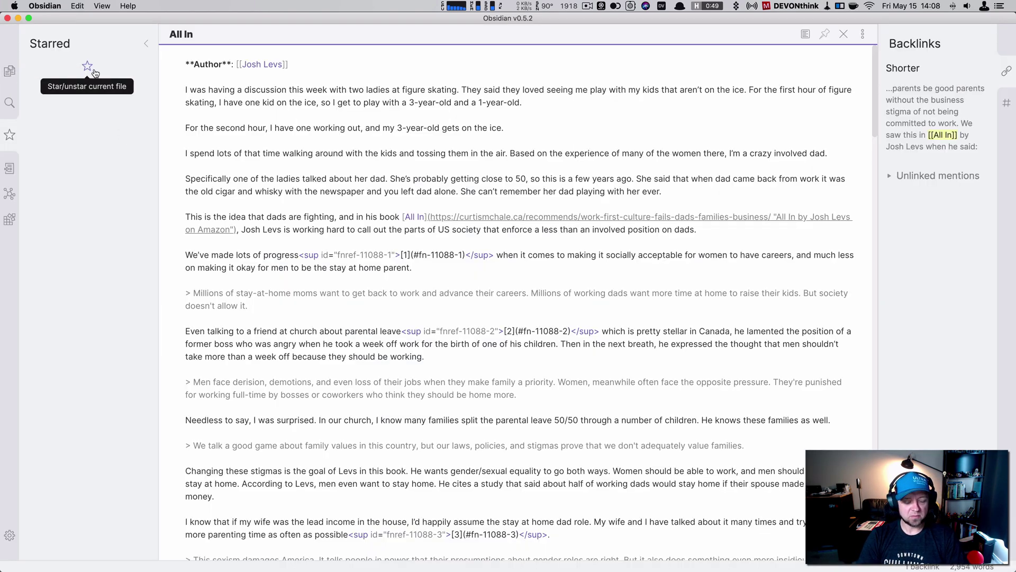
- Open The Second Mountain note with the quick switcher and star it
key("super+o")
type("the second")
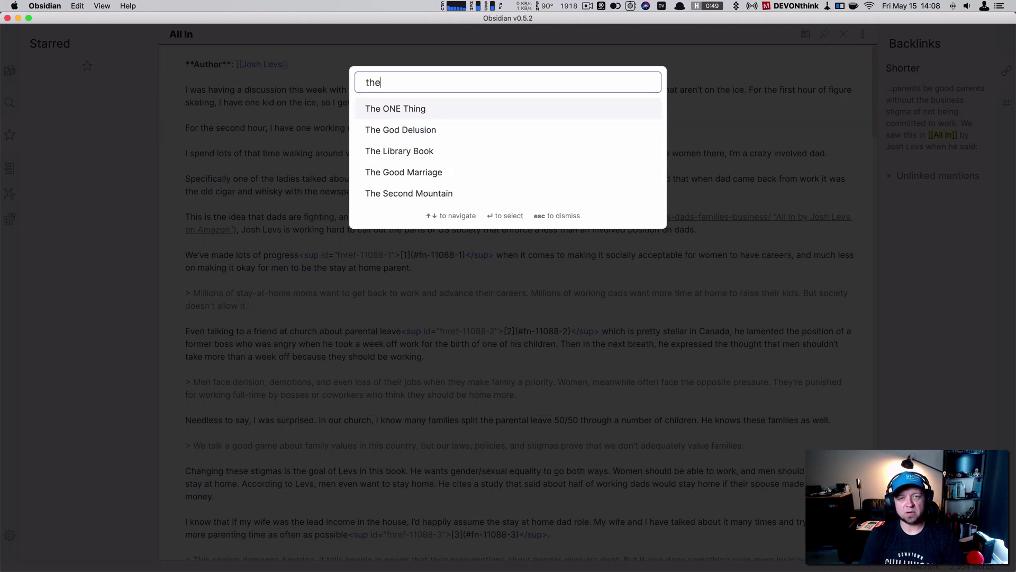
key("Return")
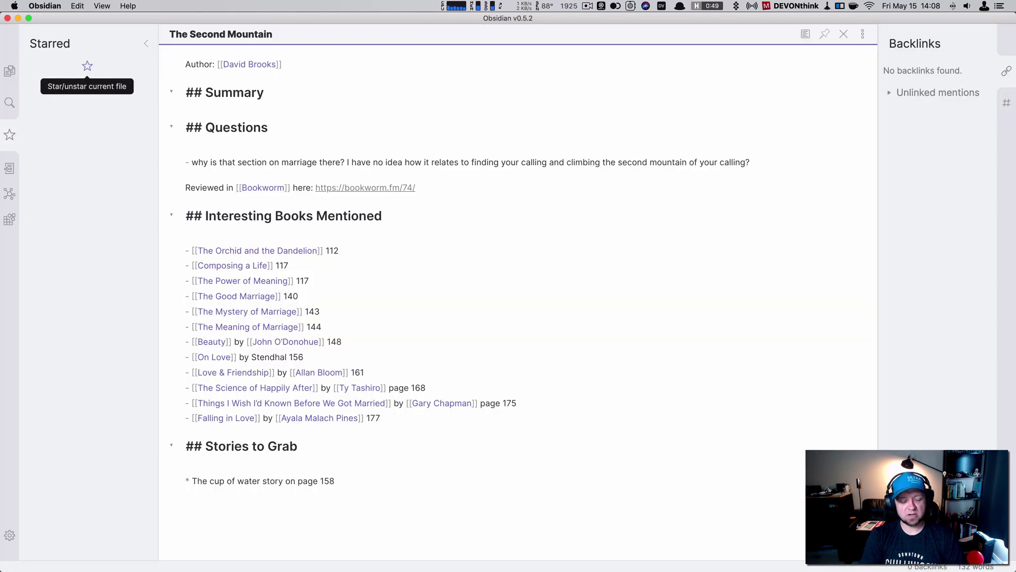
left_click(87, 65)
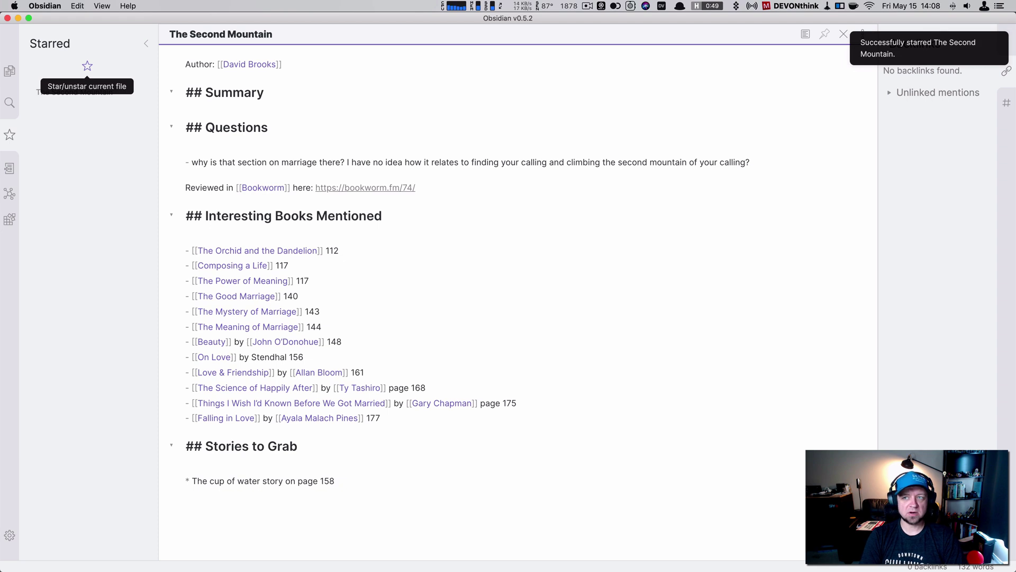
- Open the Best Research Ap note and star it with the keyboard shortcut
key("super+o")
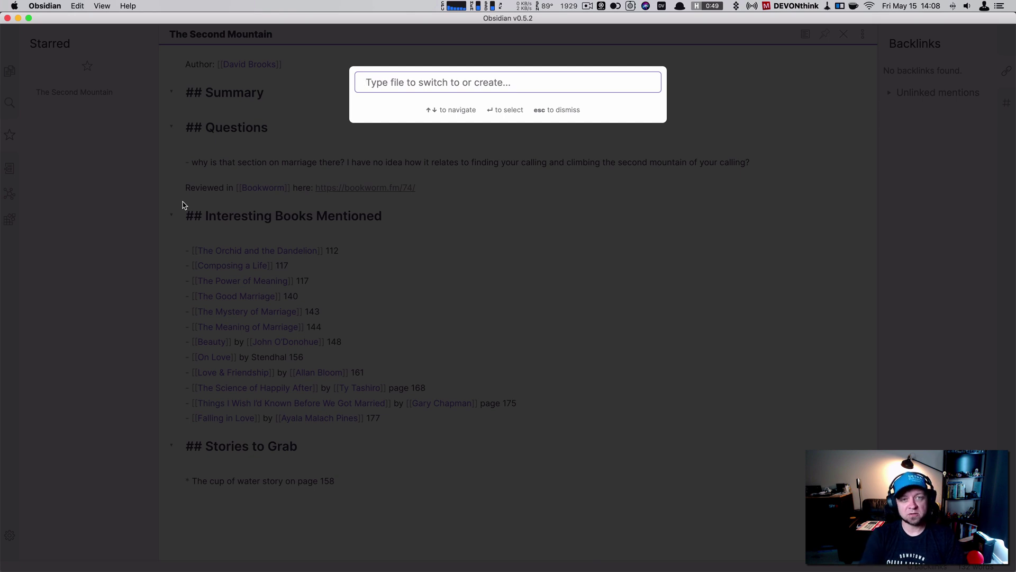
type("best re")
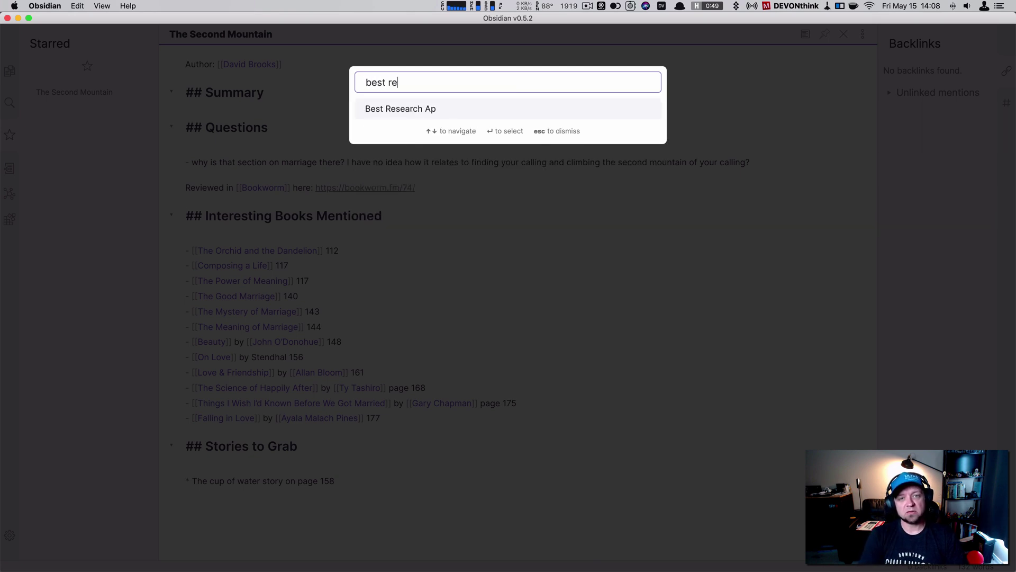
key("Return")
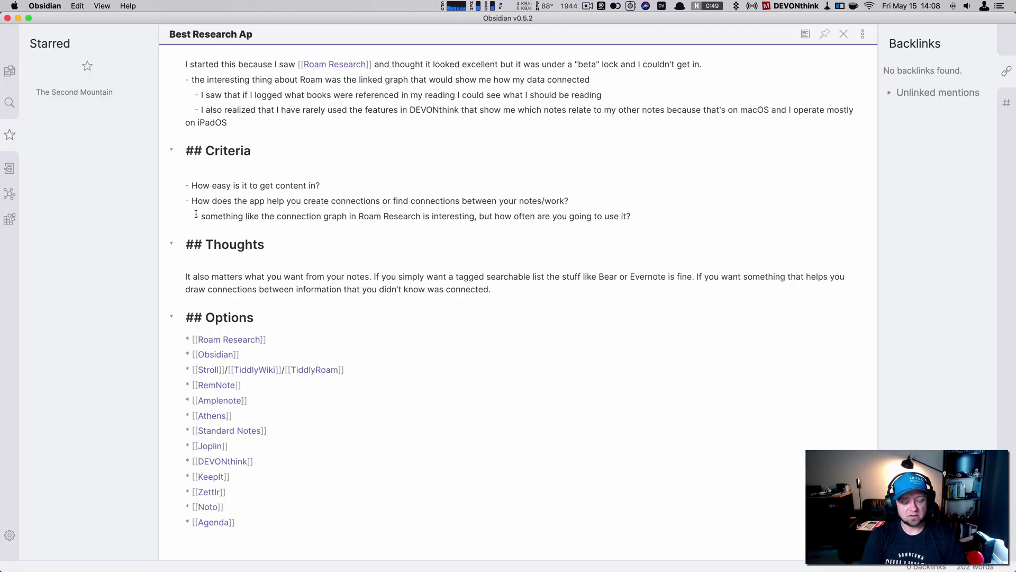
key("super+shift+s")
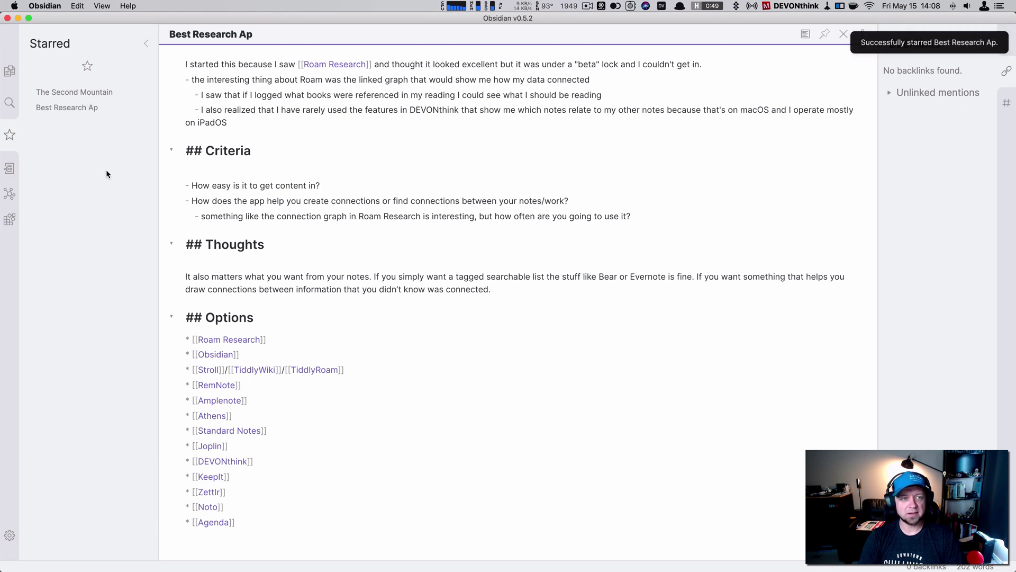
- Open the What's New Obsidian 0.5.2 note by searching '5.2' in the quick switcher
key("super+comma")
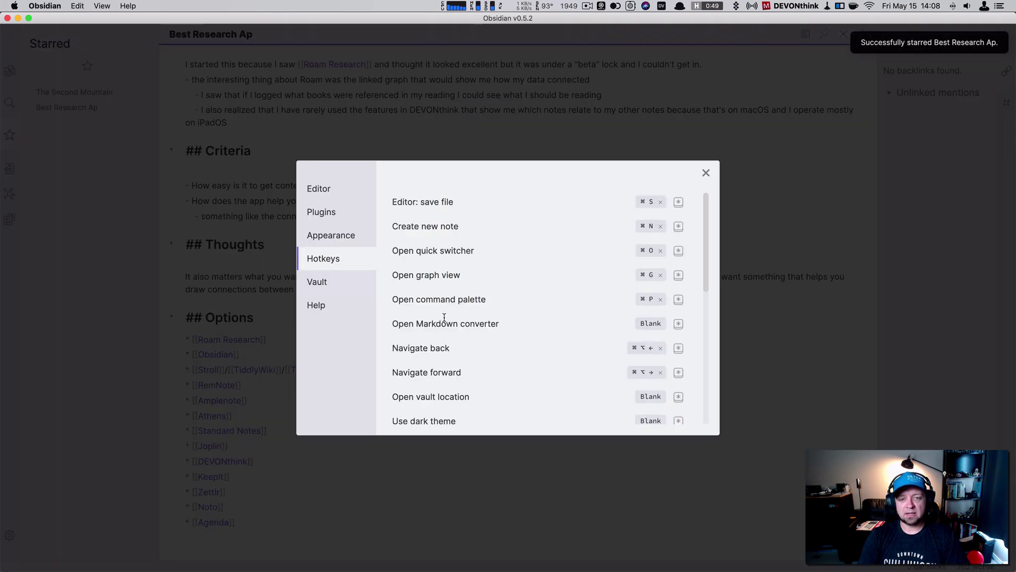
key("Escape")
key("super+o")
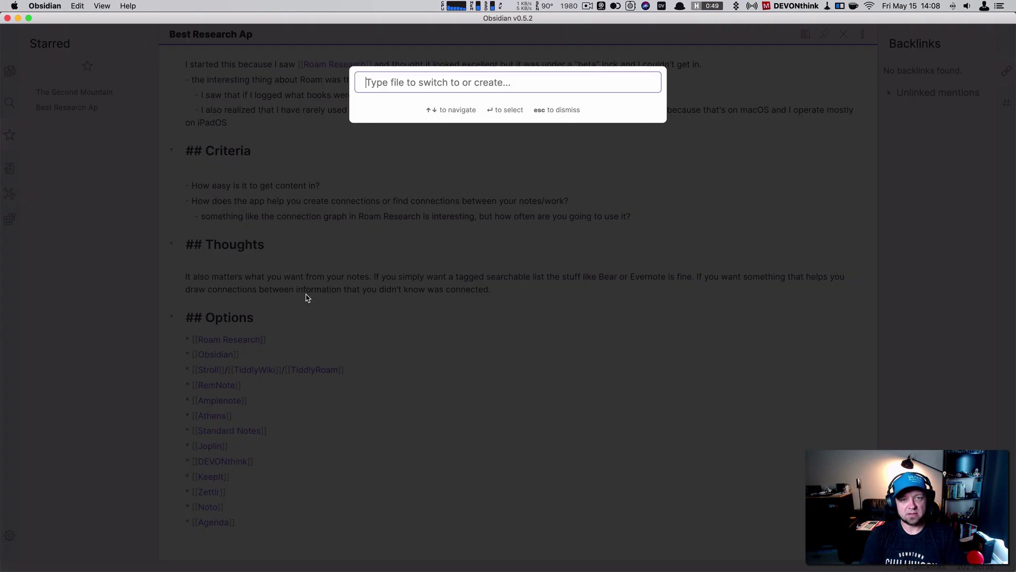
type("5.2")
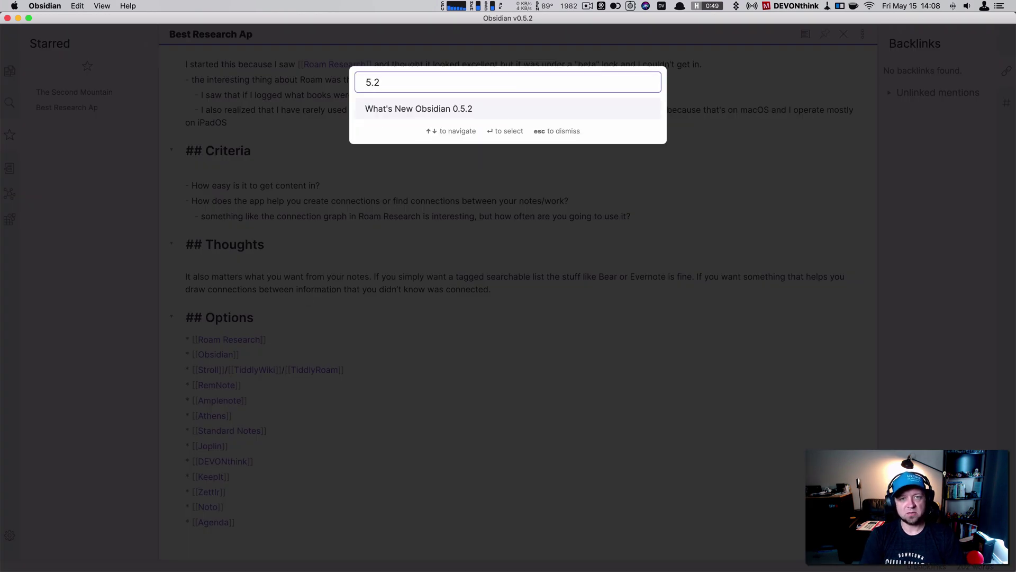
key("Return")
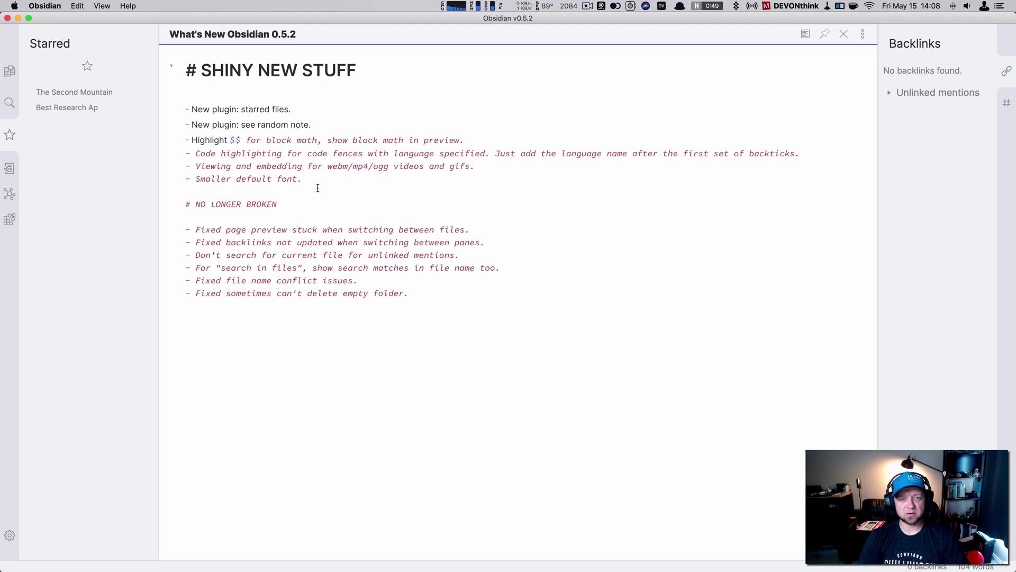
- Switch on the Random note core plugin in the Plugins settings
key("super+comma")
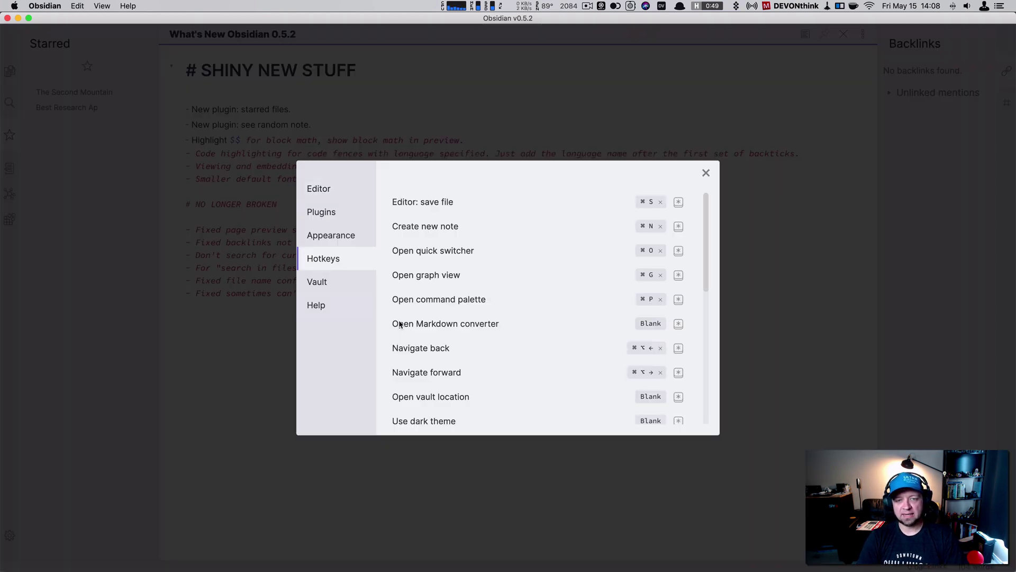
left_click(324, 211)
scroll(512, 331, "down", 5)
scroll(513, 332, "down", 3)
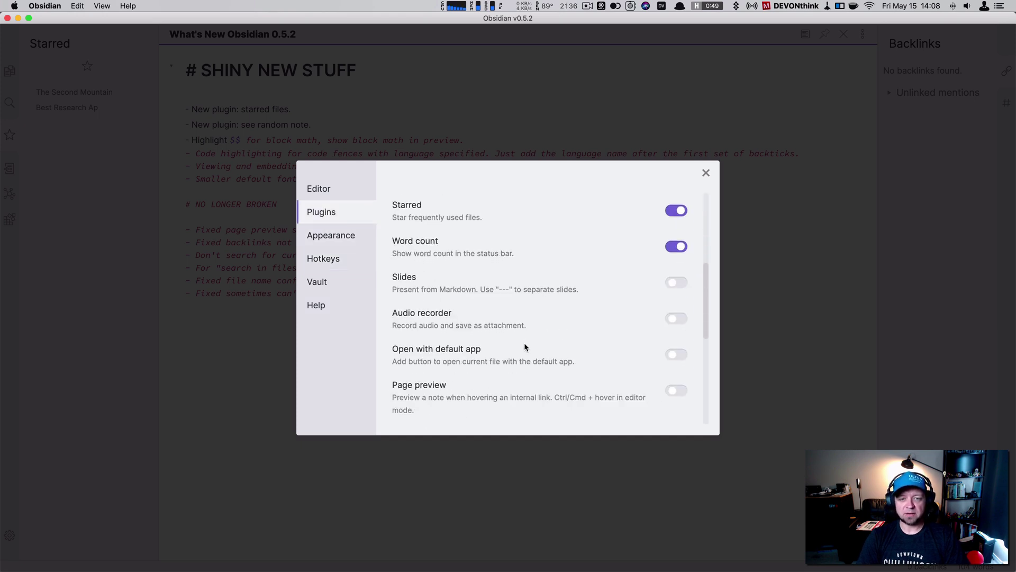
scroll(528, 357, "down", 3)
scroll(529, 357, "down", 5)
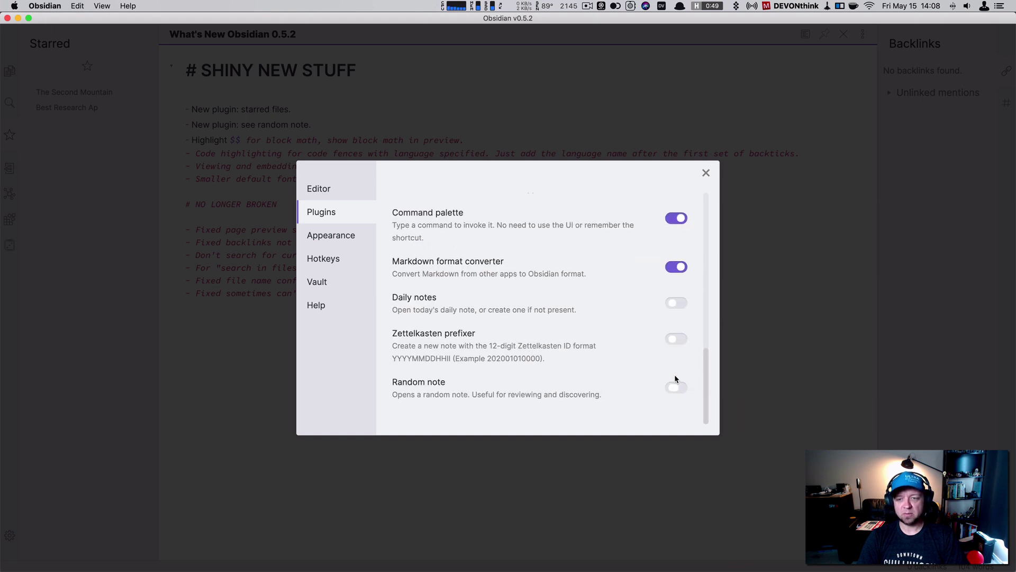
left_click(676, 387)
- Close settings and cycle random notes, passing Noto and ONE Extraordinary Marriage, until Obsidian opens
left_click(706, 176)
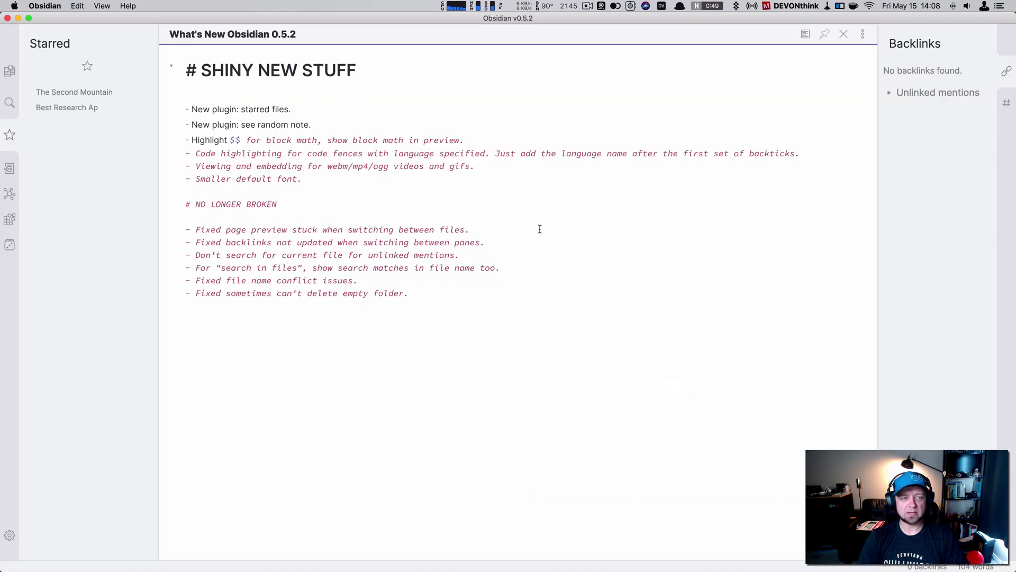
left_click(8, 248)
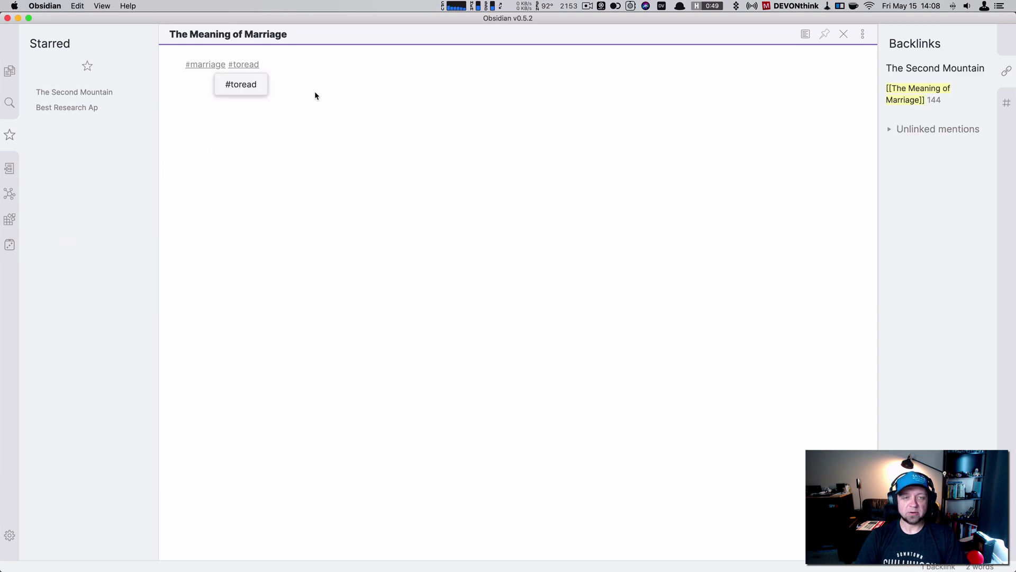
left_click(9, 245)
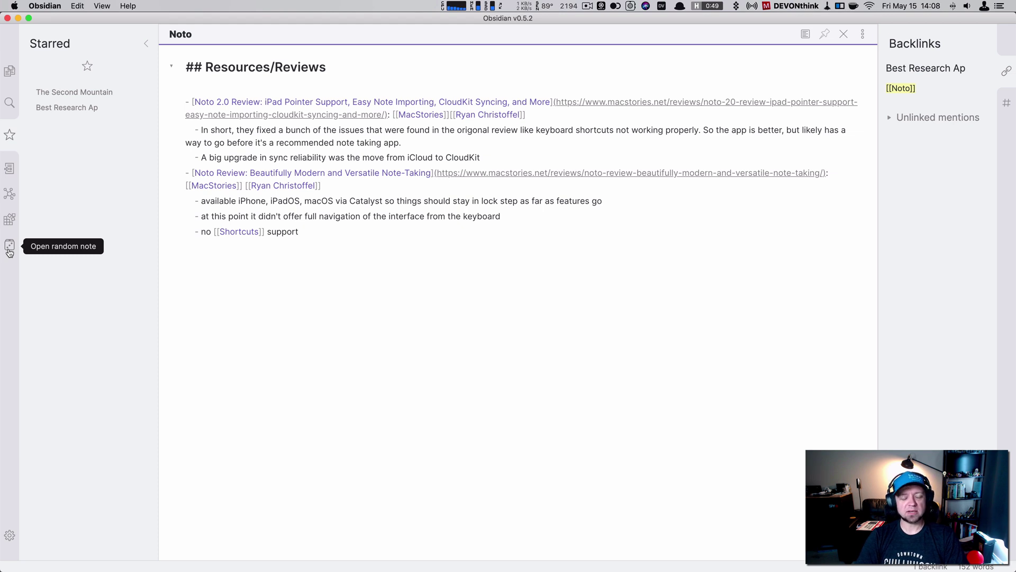
left_click(9, 251)
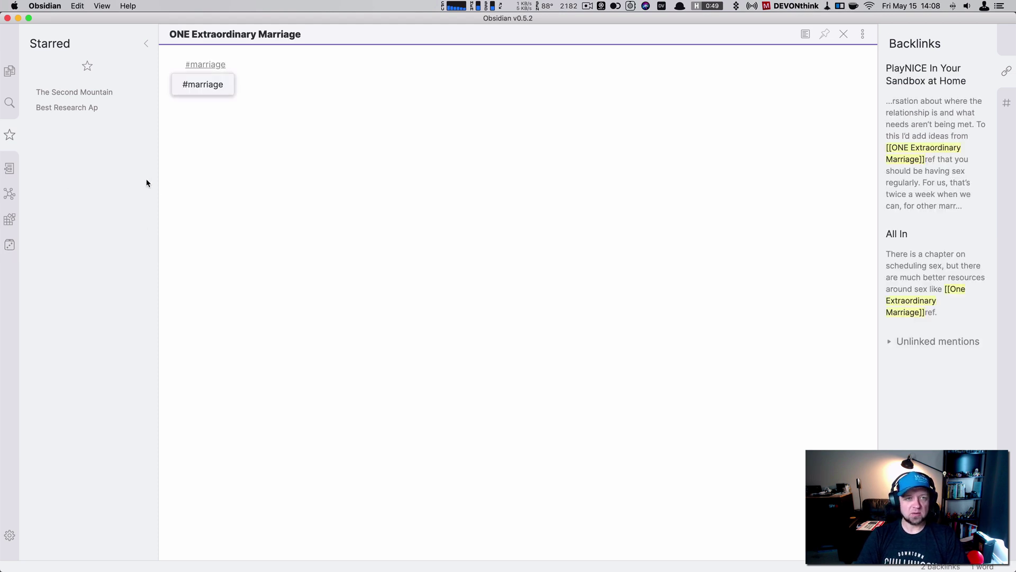
left_click(6, 247)
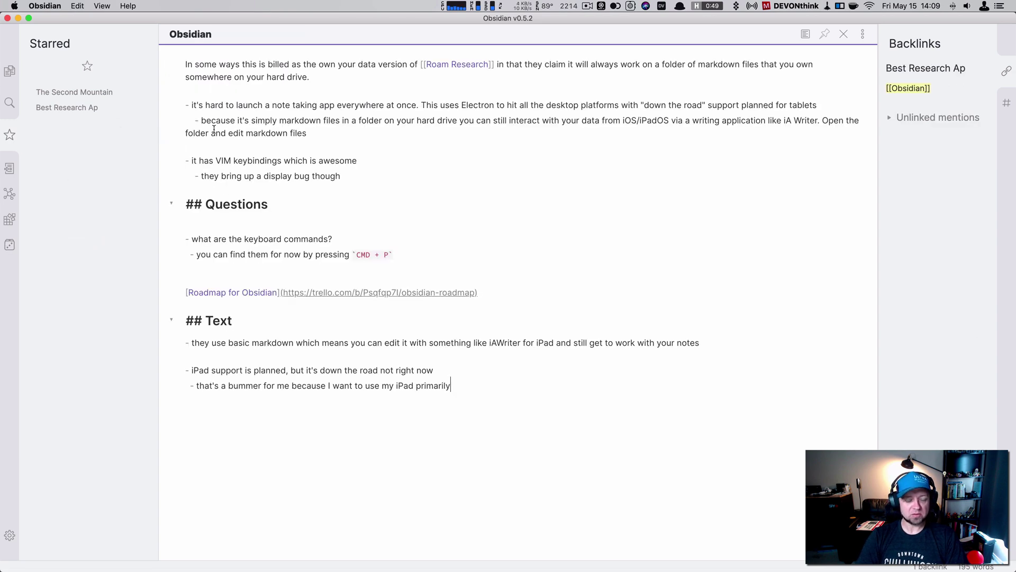
- Reopen What's New Obsidian 0.5.2 by searching '5.2' in the quick switcher
key("super+o")
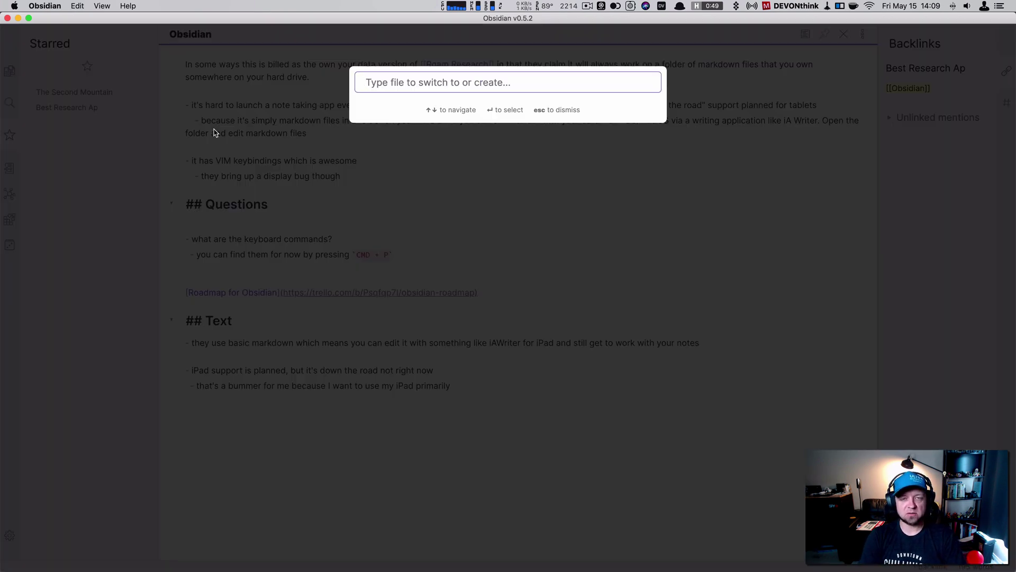
type("5.2")
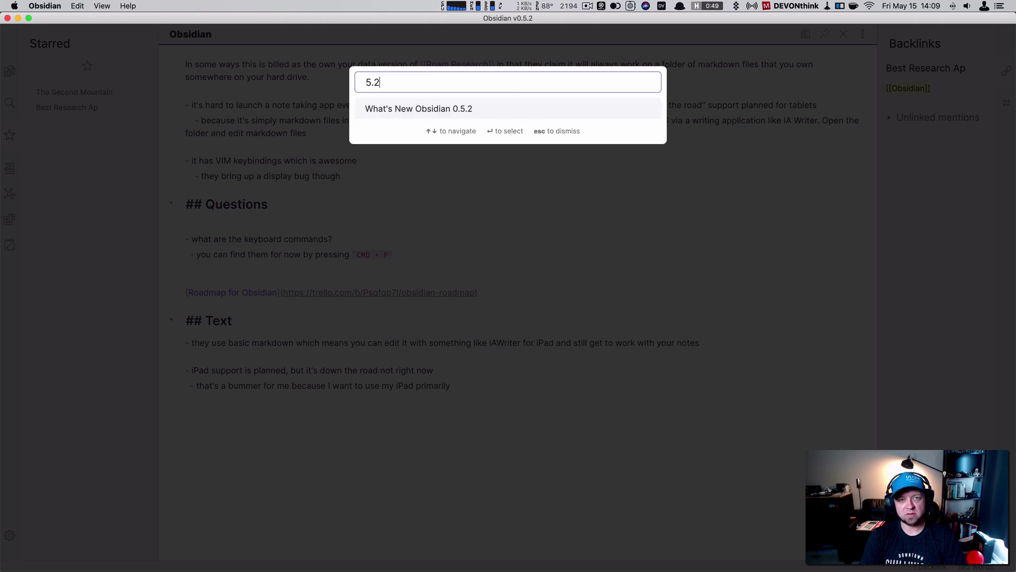
key("Return")
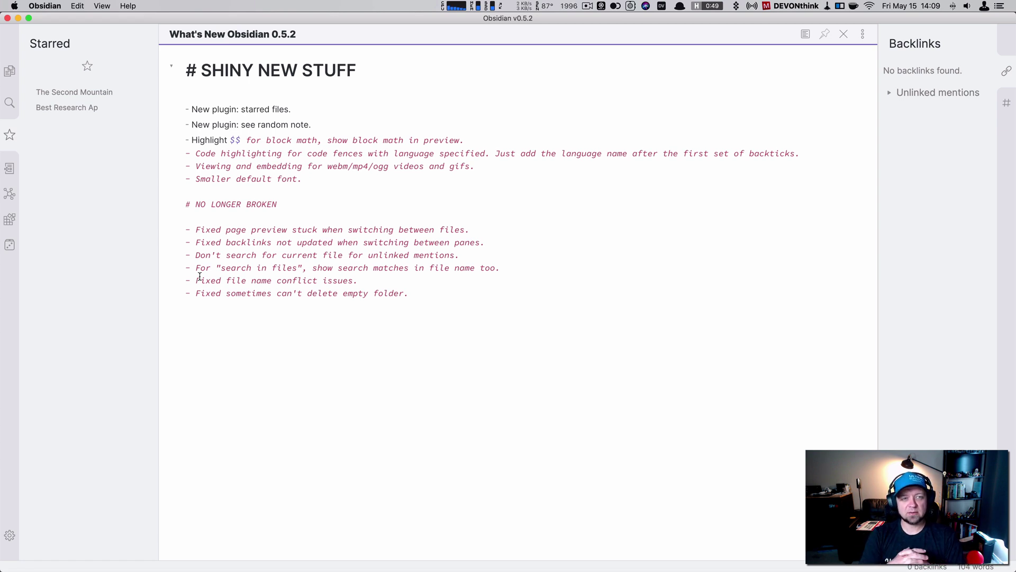
- Open the graph view, visit The Revenge of Analog from it, return, then show the File explorer
left_click(9, 197)
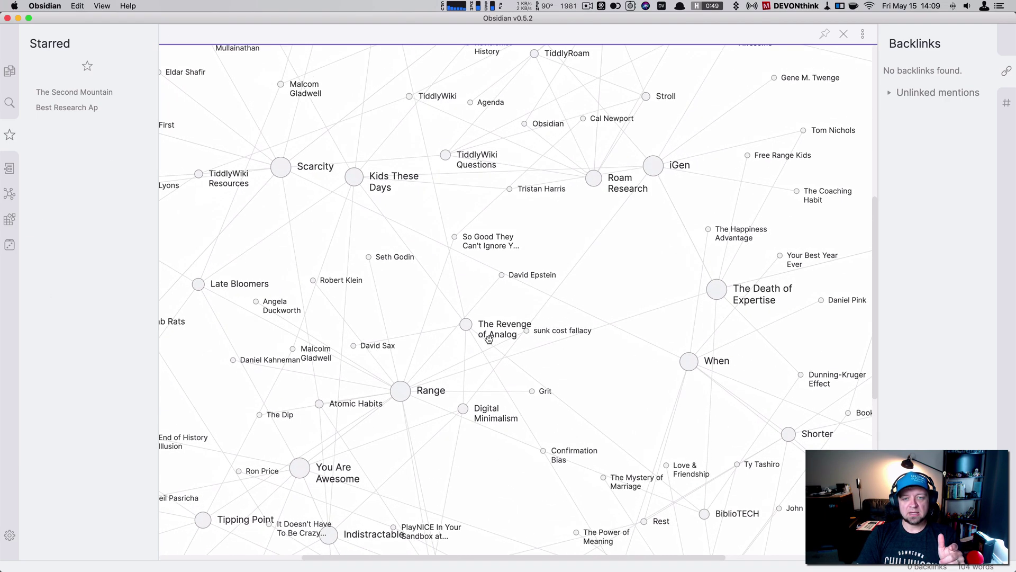
left_click(461, 328)
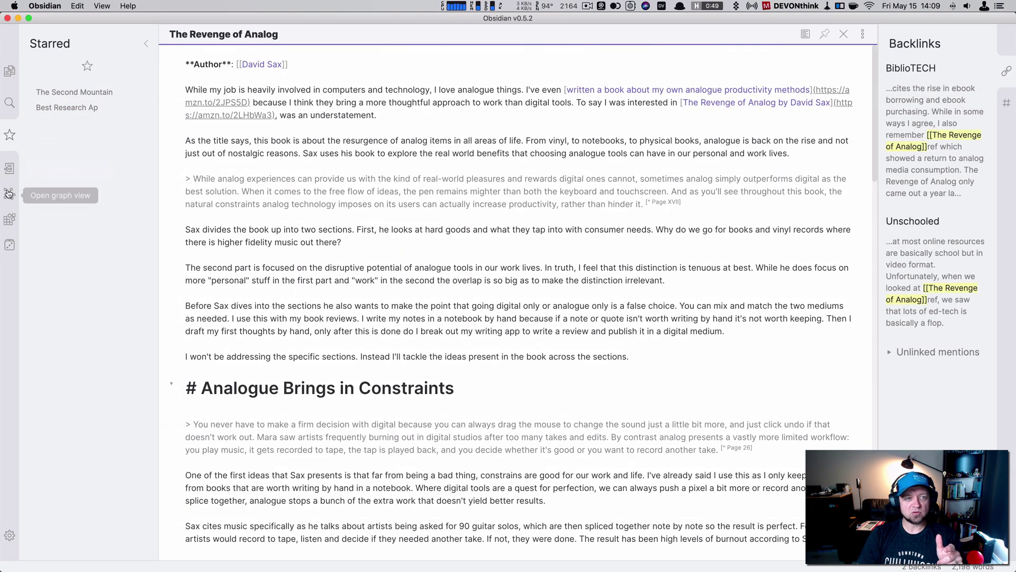
key("super+g")
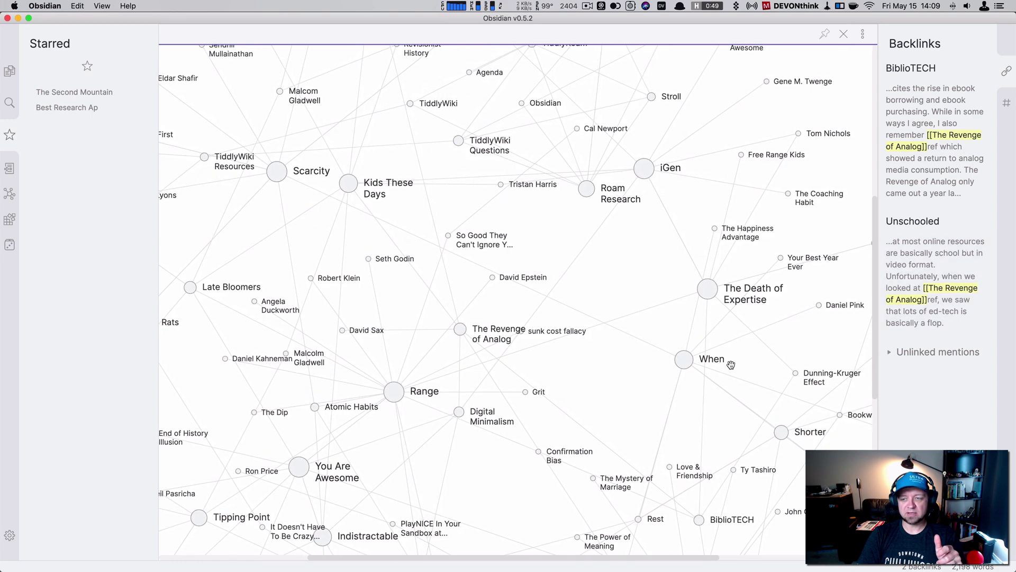
scroll(661, 321, "left", 3)
scroll(638, 325, "down", 10)
scroll(638, 325, "up", 10)
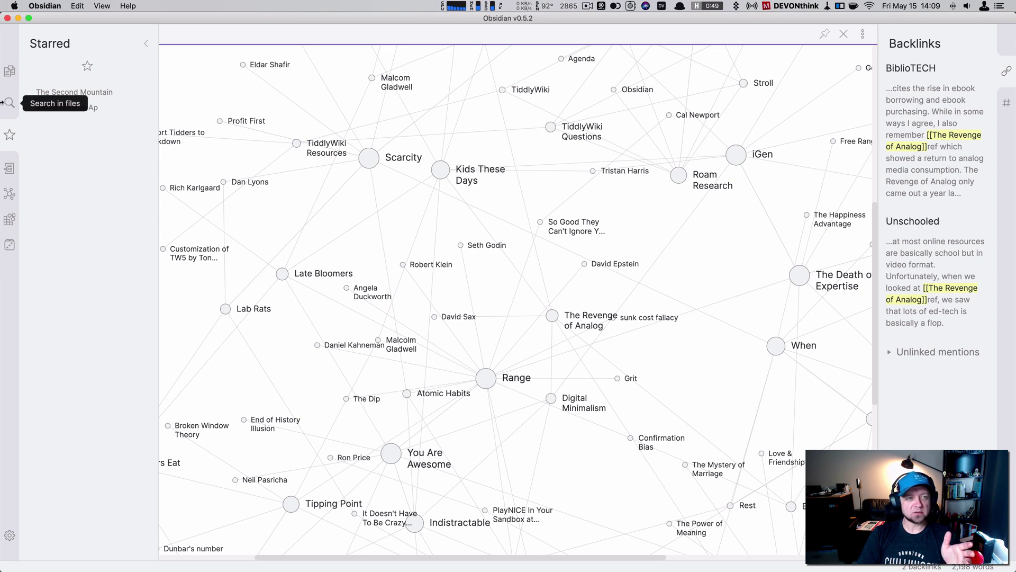
left_click(7, 70)
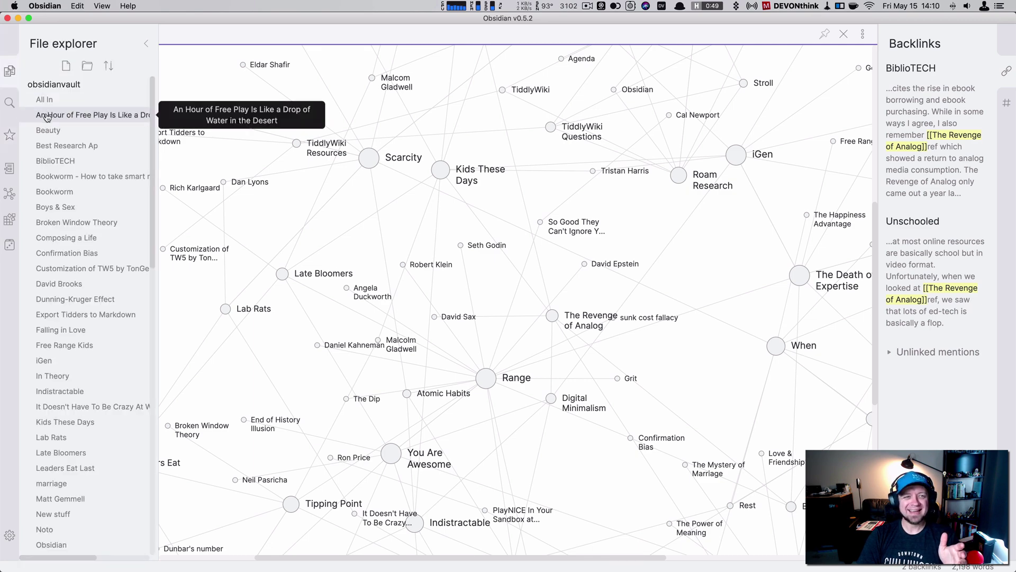
- Open Best Research Ap in preview mode and follow its Roam Research link
left_click(49, 148)
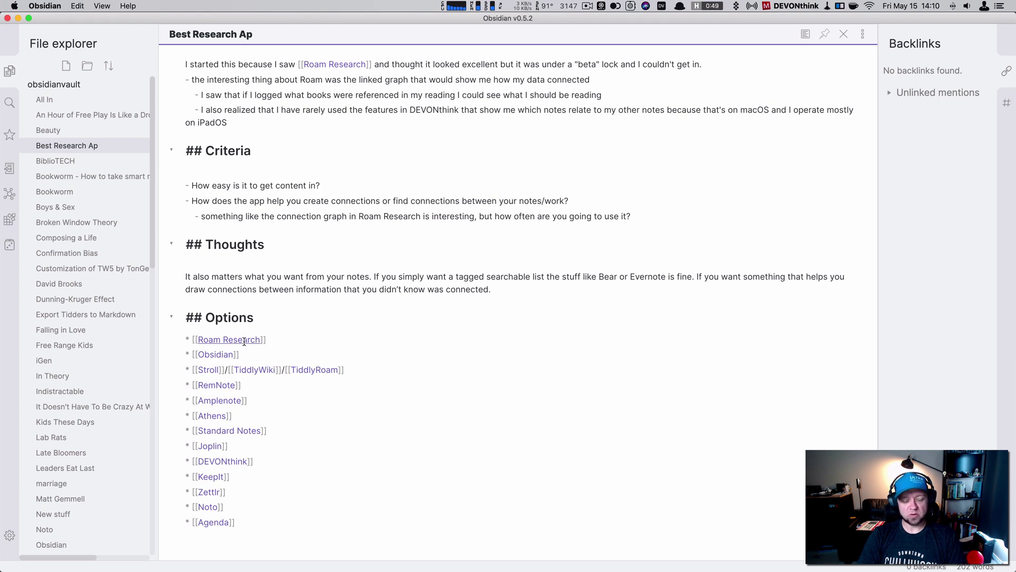
key("super+e")
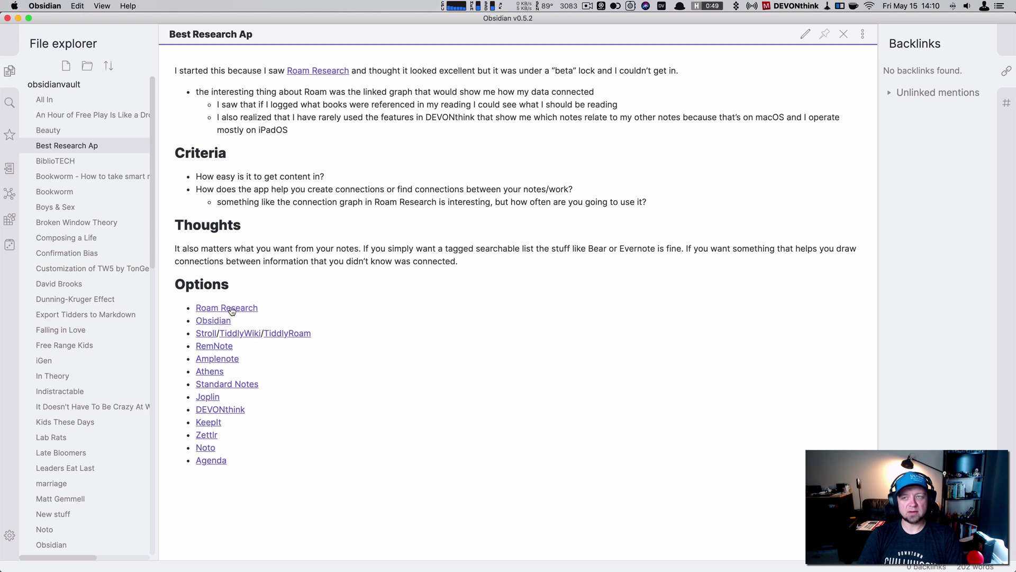
left_click(227, 308)
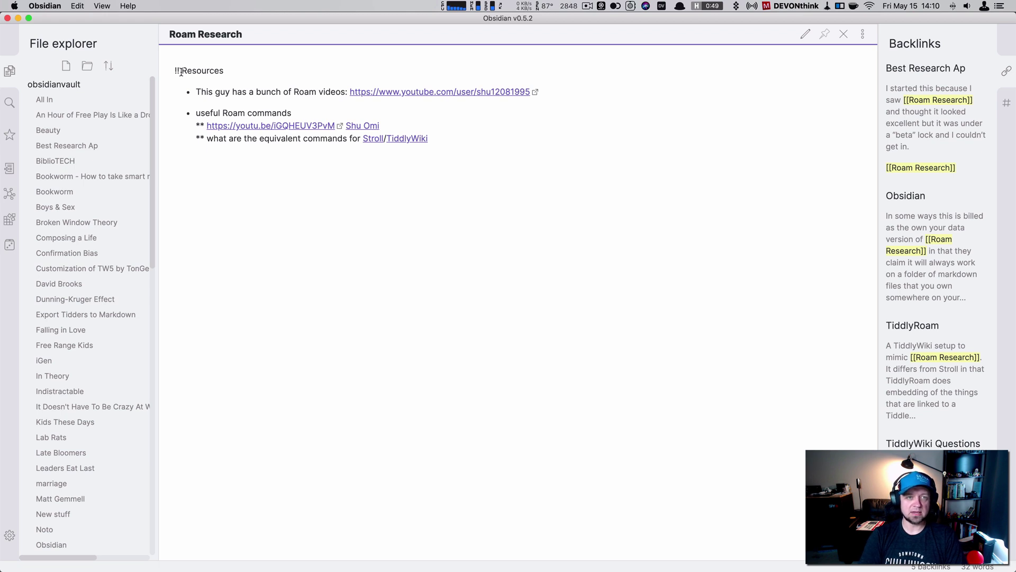
- In edit mode, change the '!! Resources' line into a '## Resources' heading
left_click(805, 34)
left_click(189, 64)
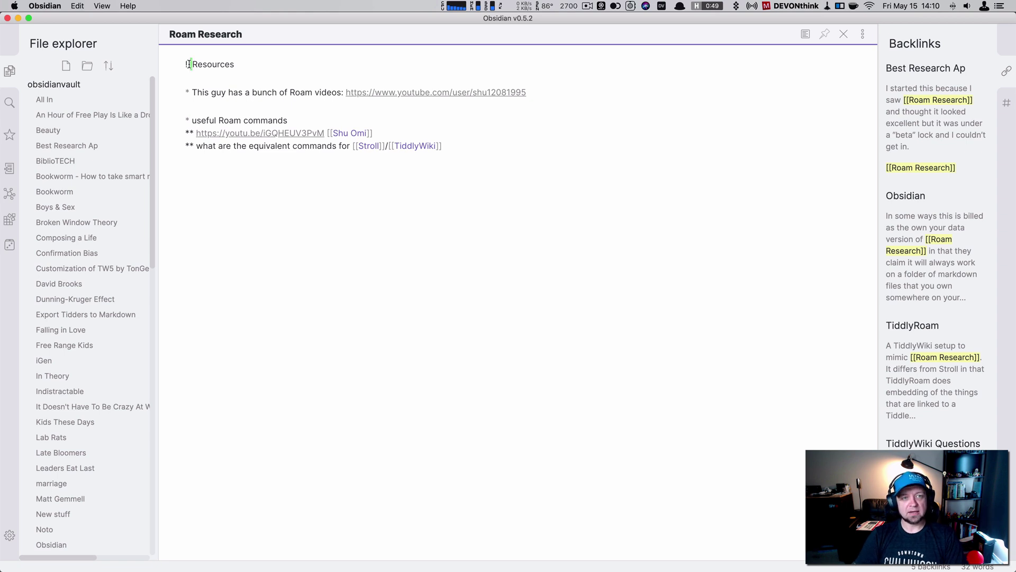
key("Right")
key("shift+Home")
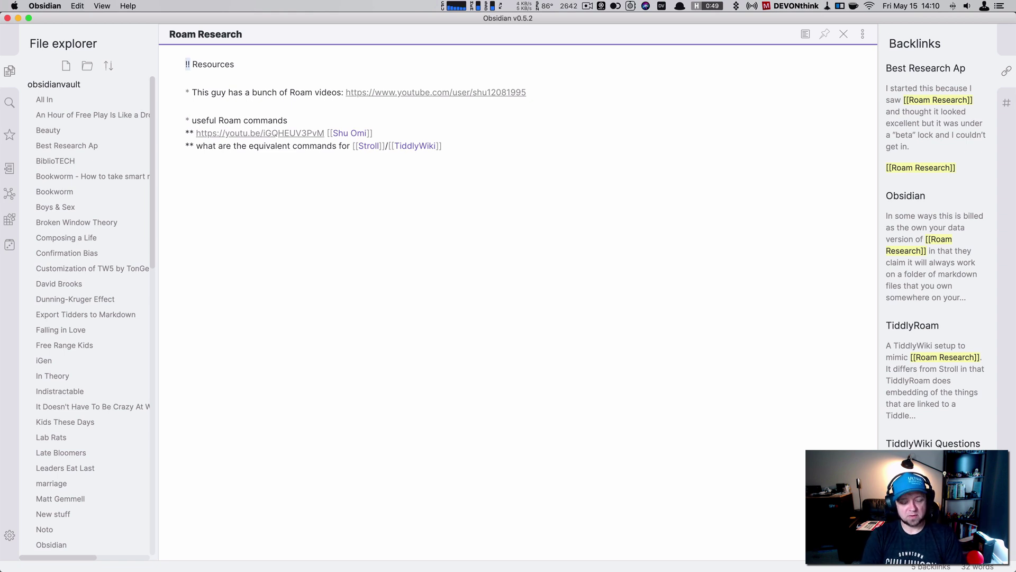
type("##")
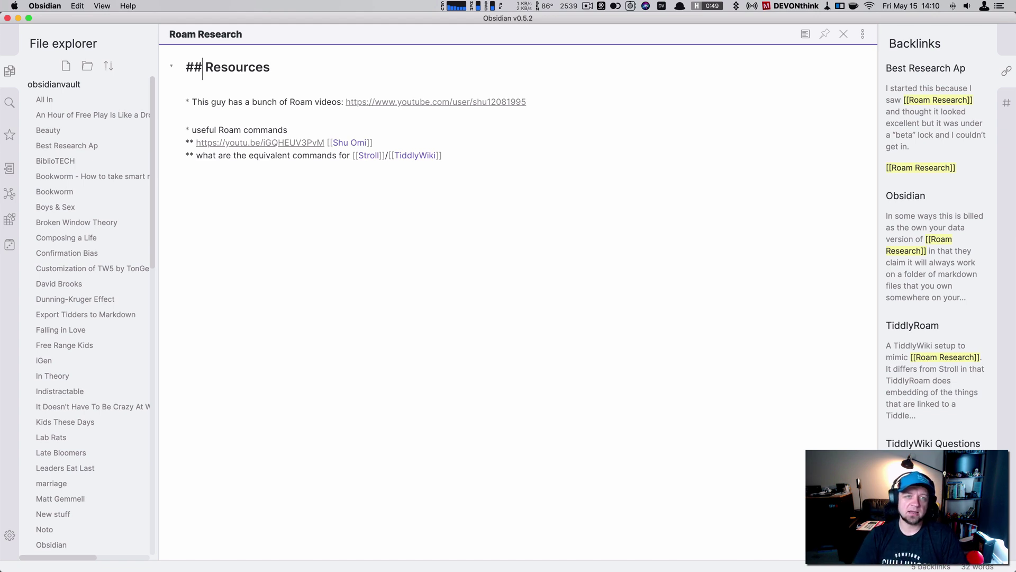
- Replace the asterisk markers on the first bullet and useful Roam commands with dashes
left_click(202, 102)
key("BackSpace")
key("BackSpace")
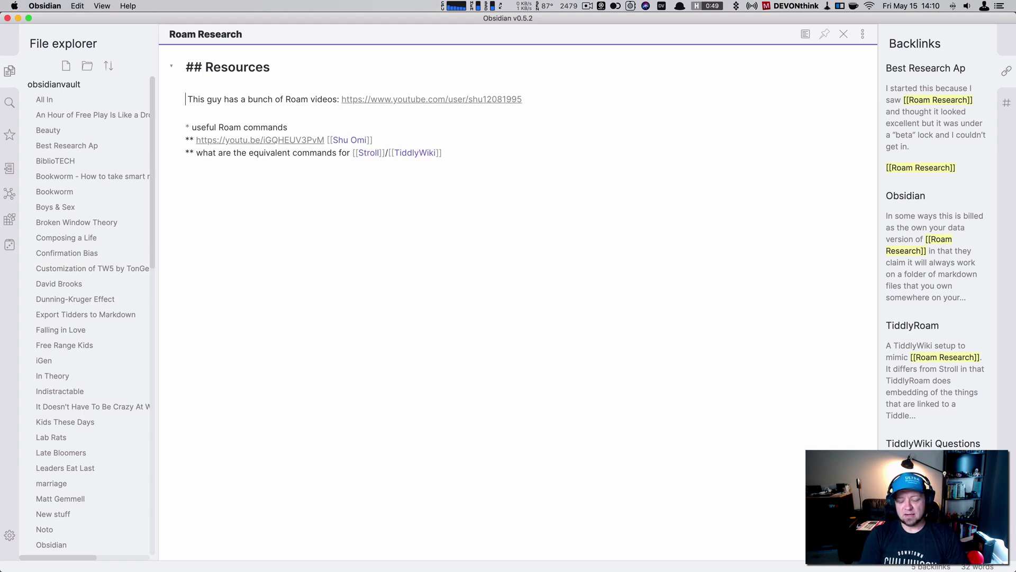
type("-")
key("BackSpace")
type("-")
- Turn the ** markers on the youtu.be and equivalent commands lines into indented dash sub-bullets
double_click(189, 143)
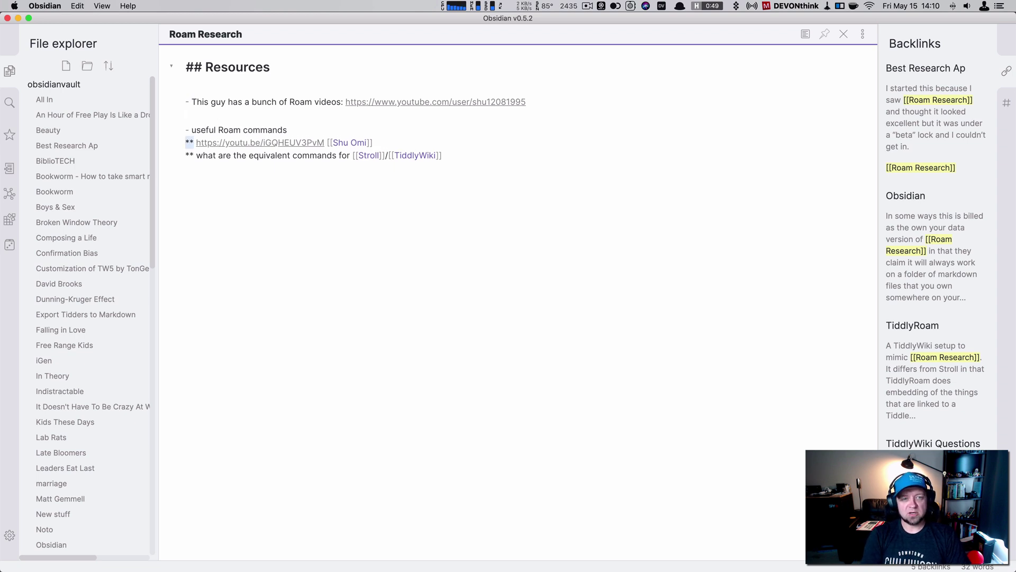
key("BackSpace")
type("-")
key("Tab")
double_click(190, 157)
key("BackSpace")
type("-")
key("Tab")
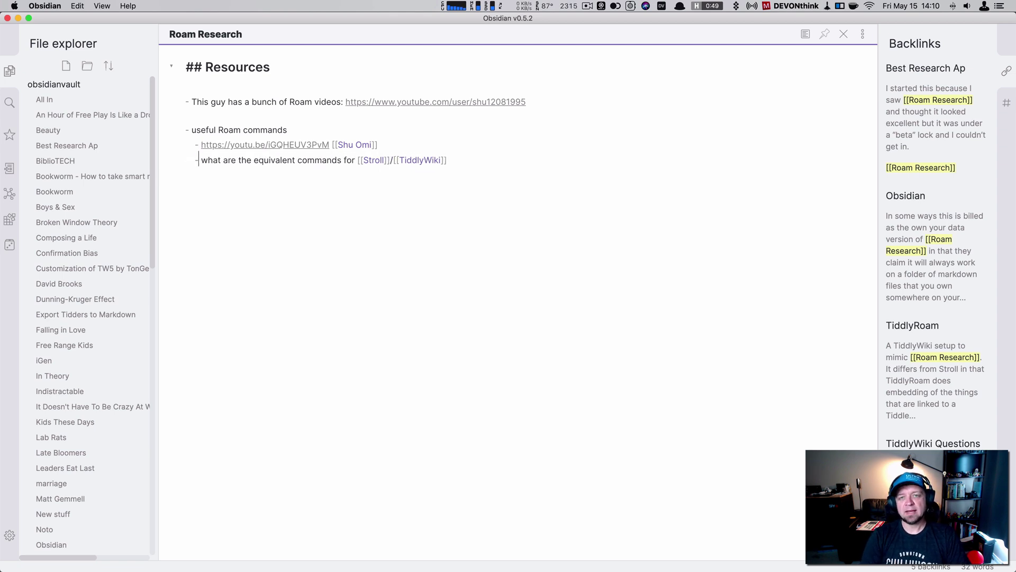